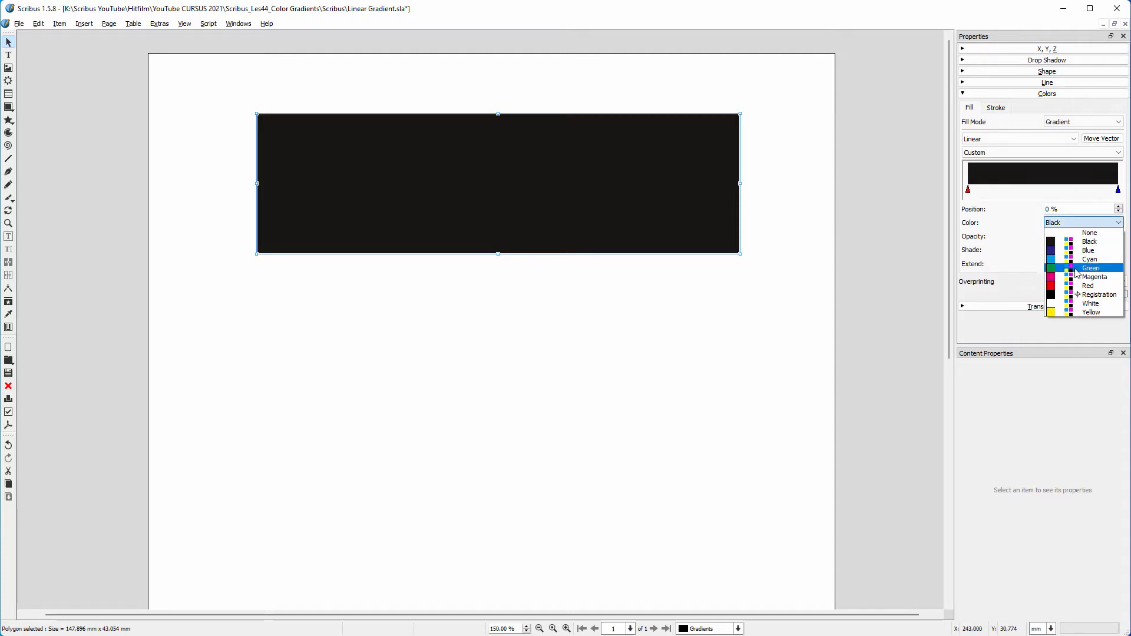
Set the rectangle's linear gradient to run from Yellow at the first stop to Green at the last stop.
left_click(1071, 301)
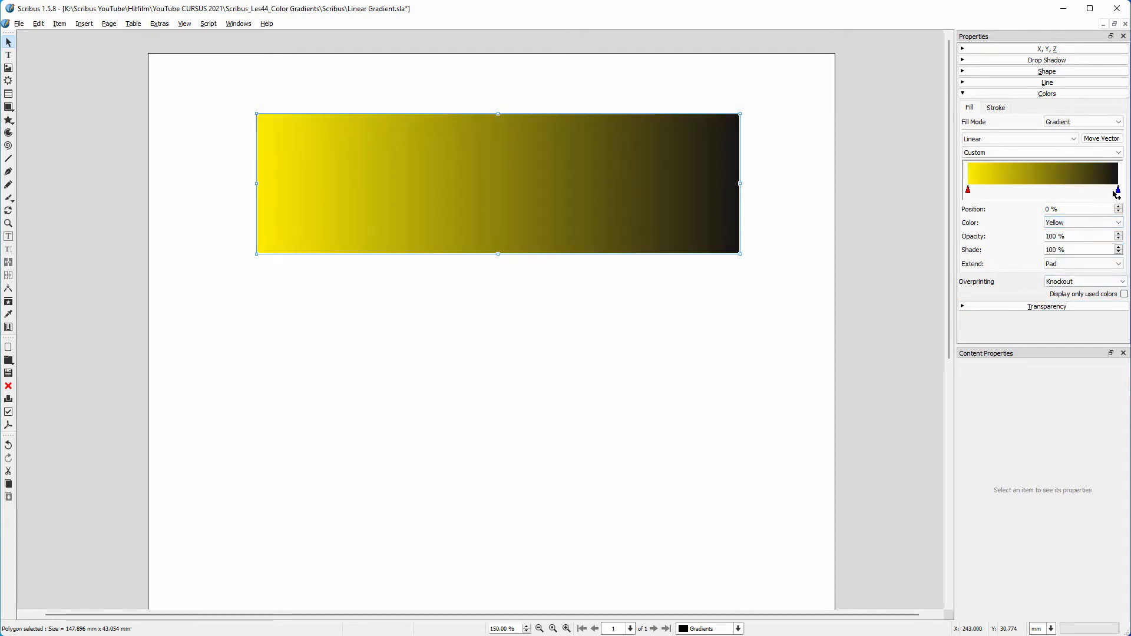
left_click(1084, 222)
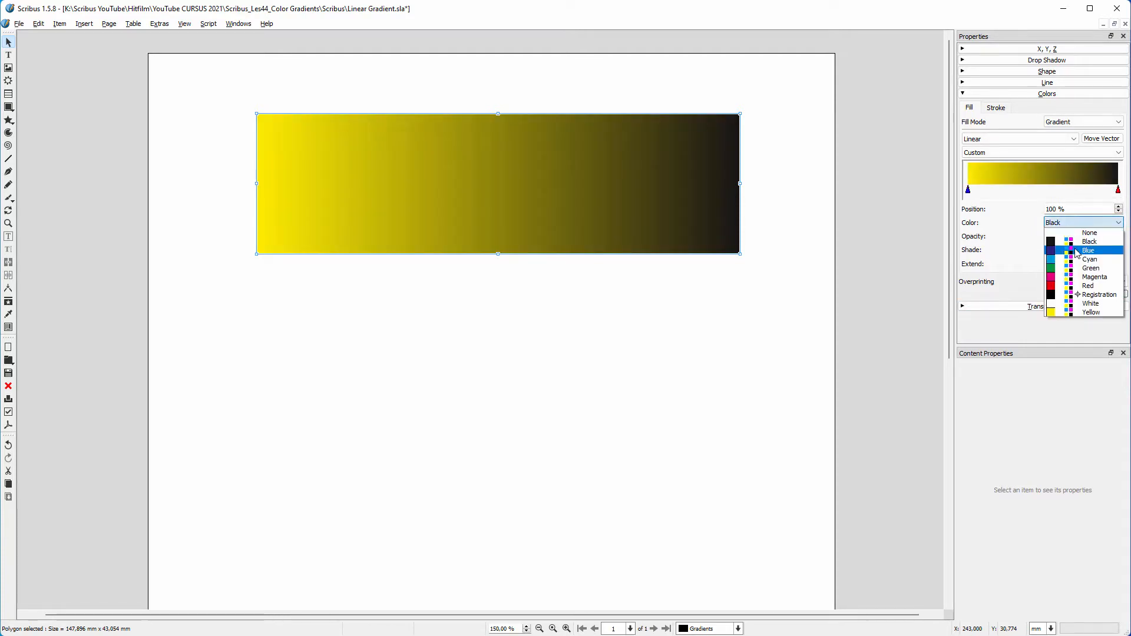
left_click(1086, 271)
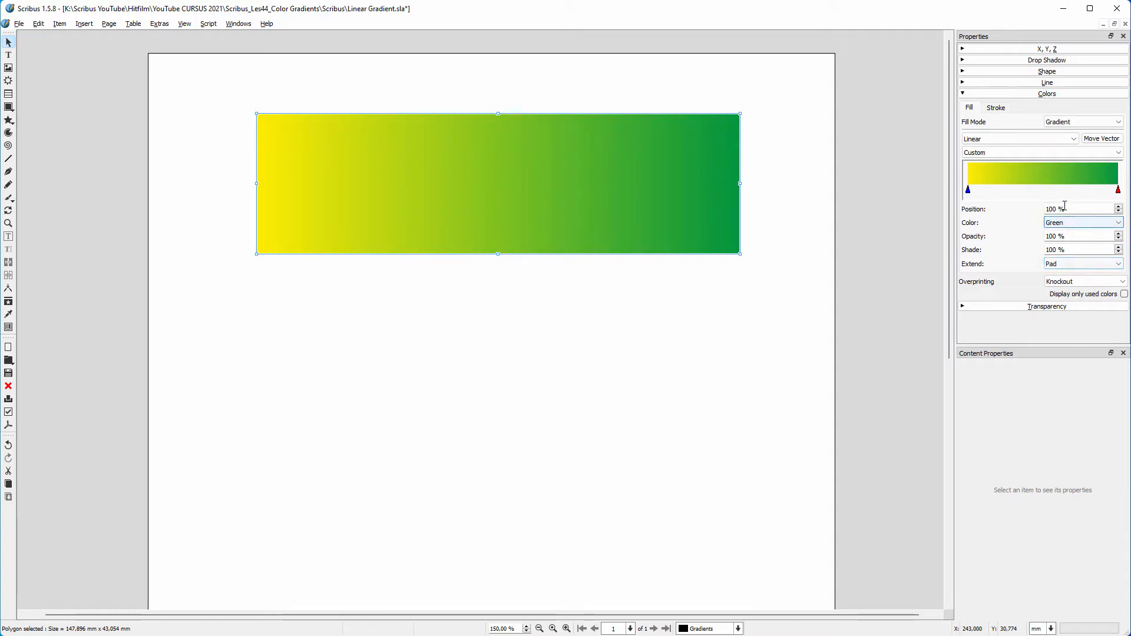
Add a gradient stop at about 51 % and colour it Magenta.
left_click(1046, 190)
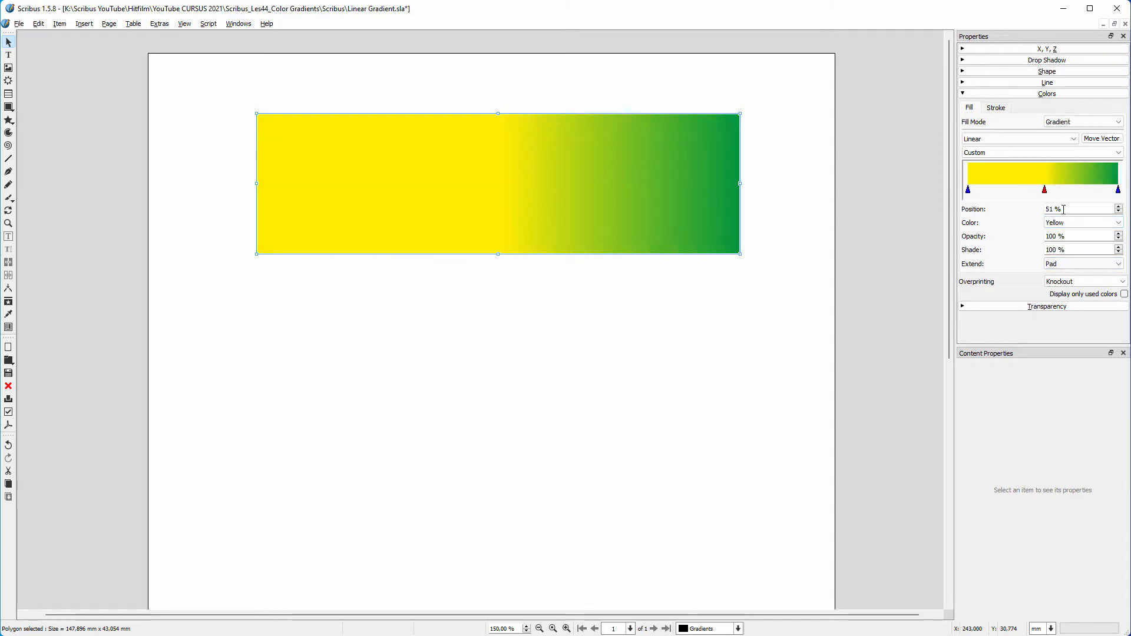
left_click(1070, 223)
left_click(1086, 278)
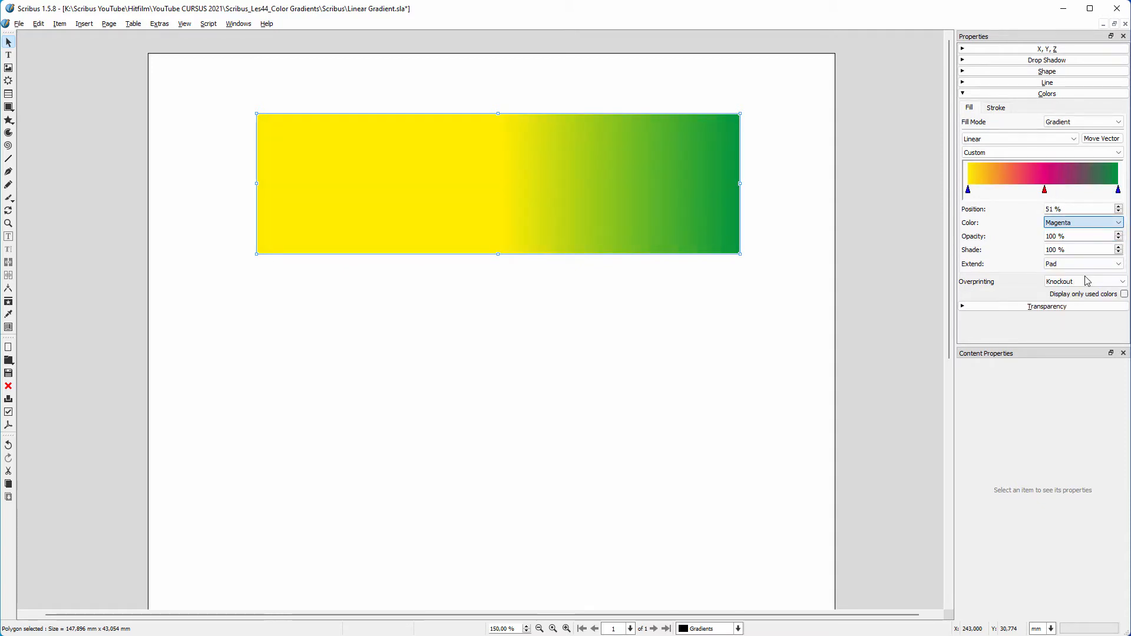
left_click(815, 216)
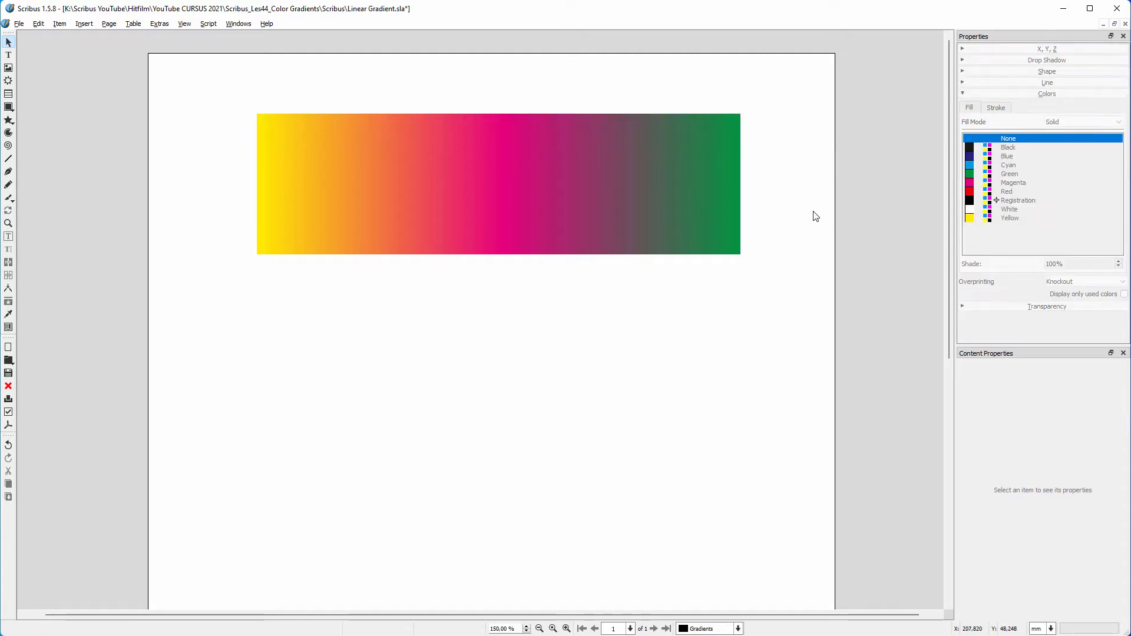
left_click(649, 198)
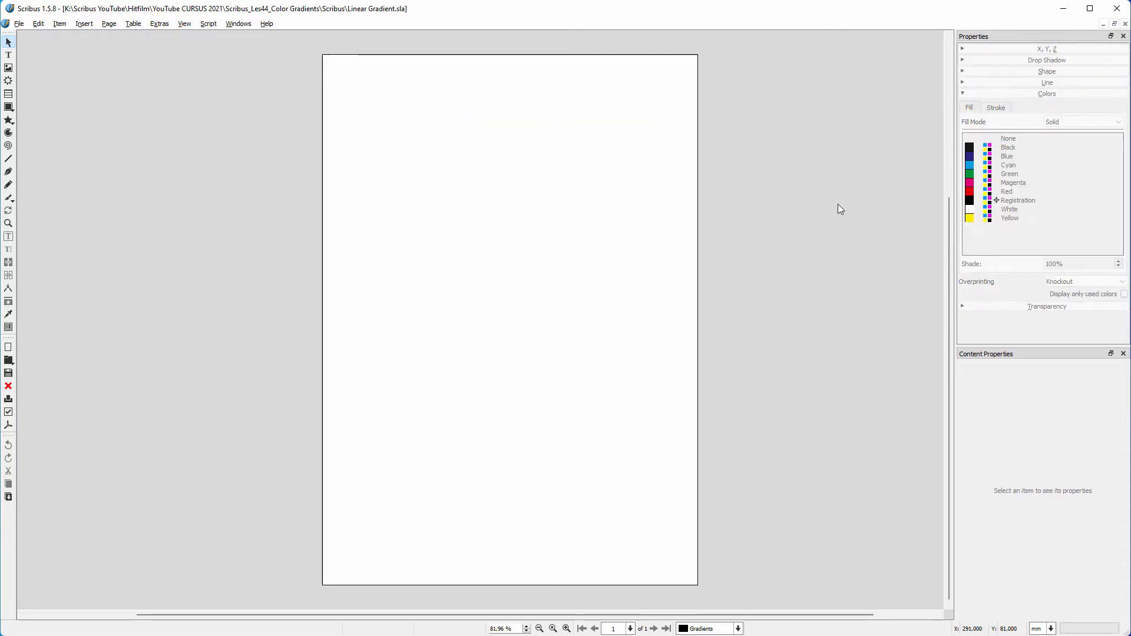
Draw a 210 × 297 mm rectangle over the whole page and fill it with a linear black gradient, first stop shaded 80 %.
left_click(9, 108)
left_click_drag(322, 55, 697, 583)
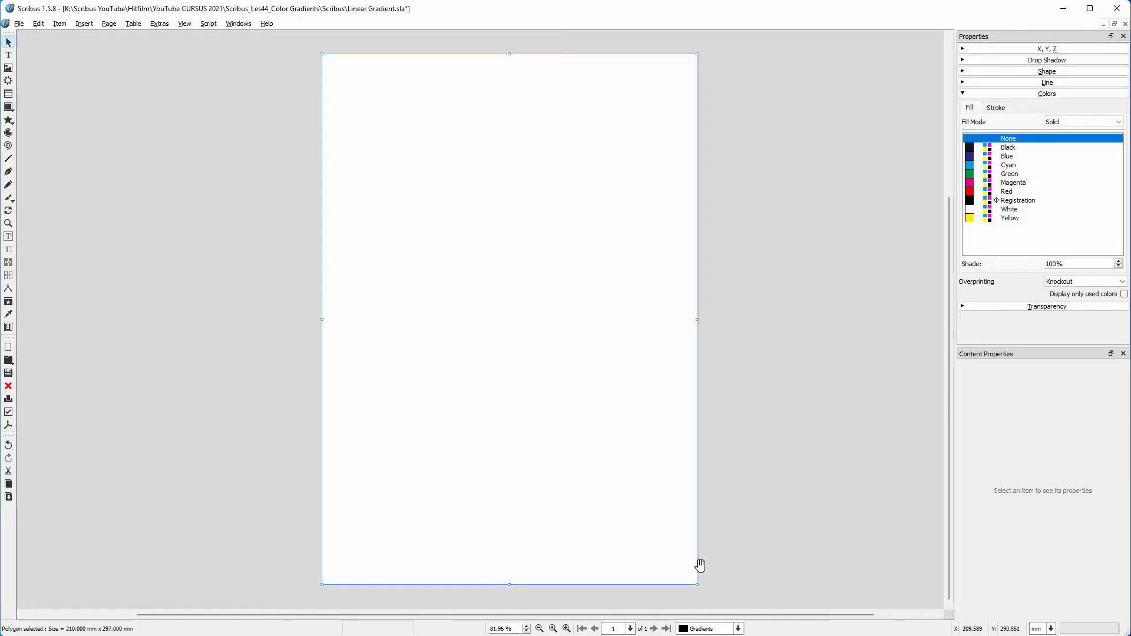
left_click(1054, 124)
left_click(1065, 137)
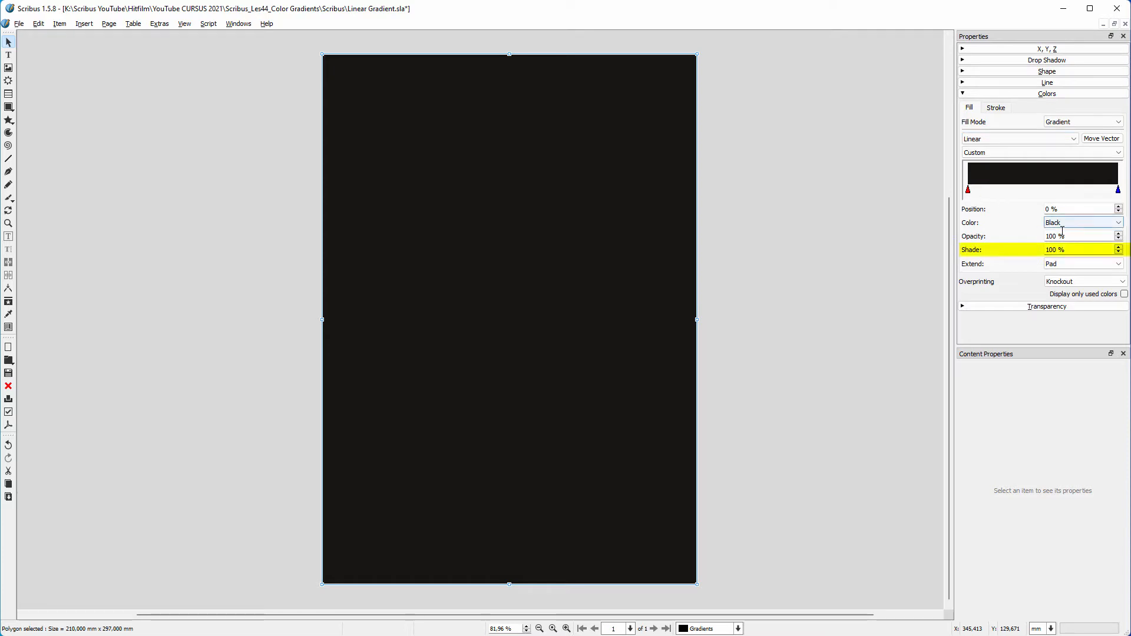
scroll(1077, 250, "down", 1)
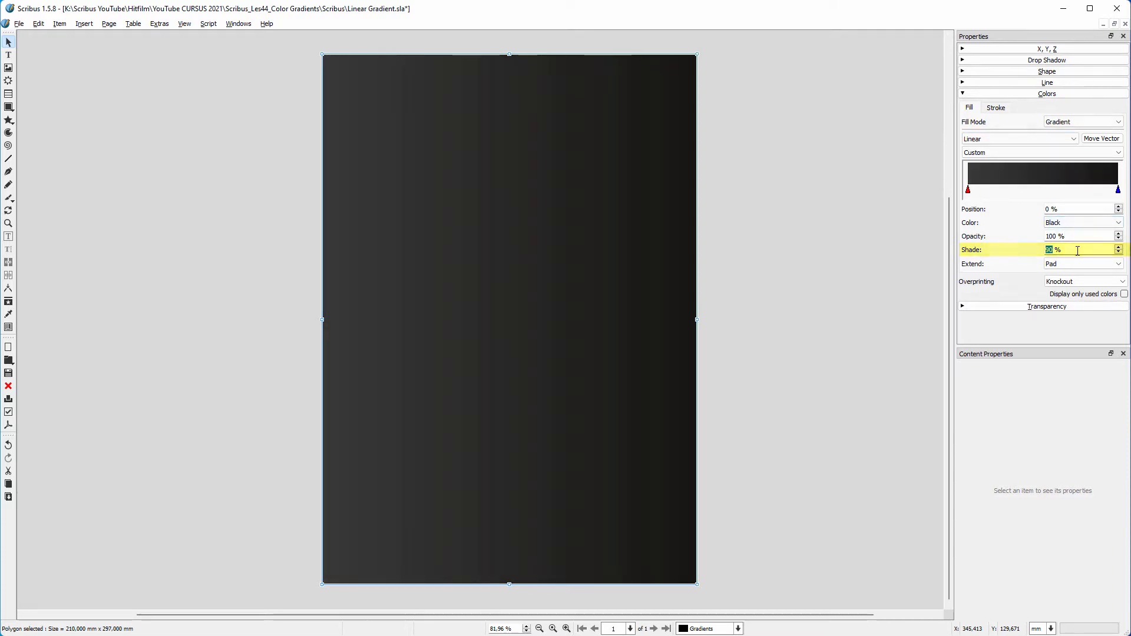
scroll(1077, 250, "down", 1)
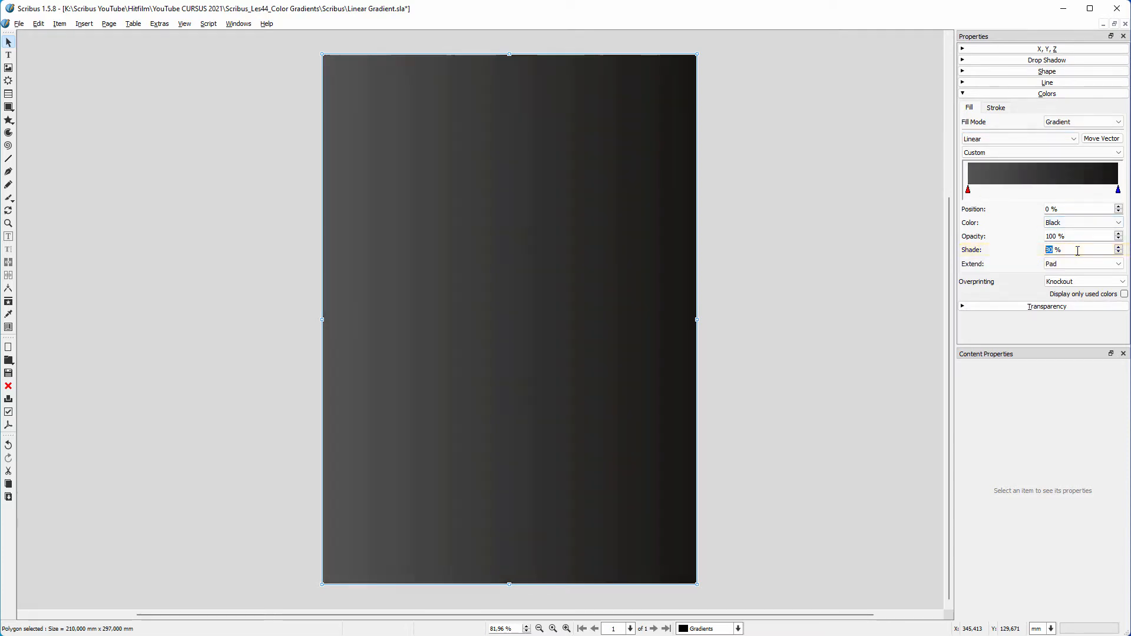
Move the end point of the page rectangle's gradient vector to its lower-right corner so the gradient runs diagonally.
left_click(1101, 138)
scroll(529, 165, "down", 1)
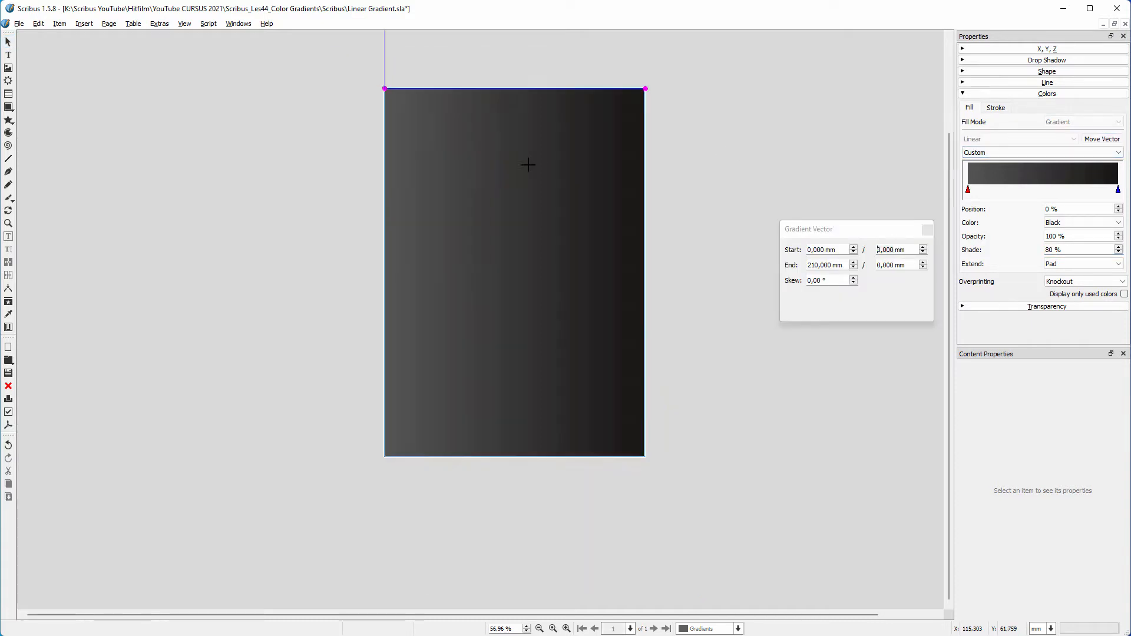
scroll(528, 165, "down", 2)
scroll(523, 162, "up", 1)
left_click_drag(949, 328, 948, 349)
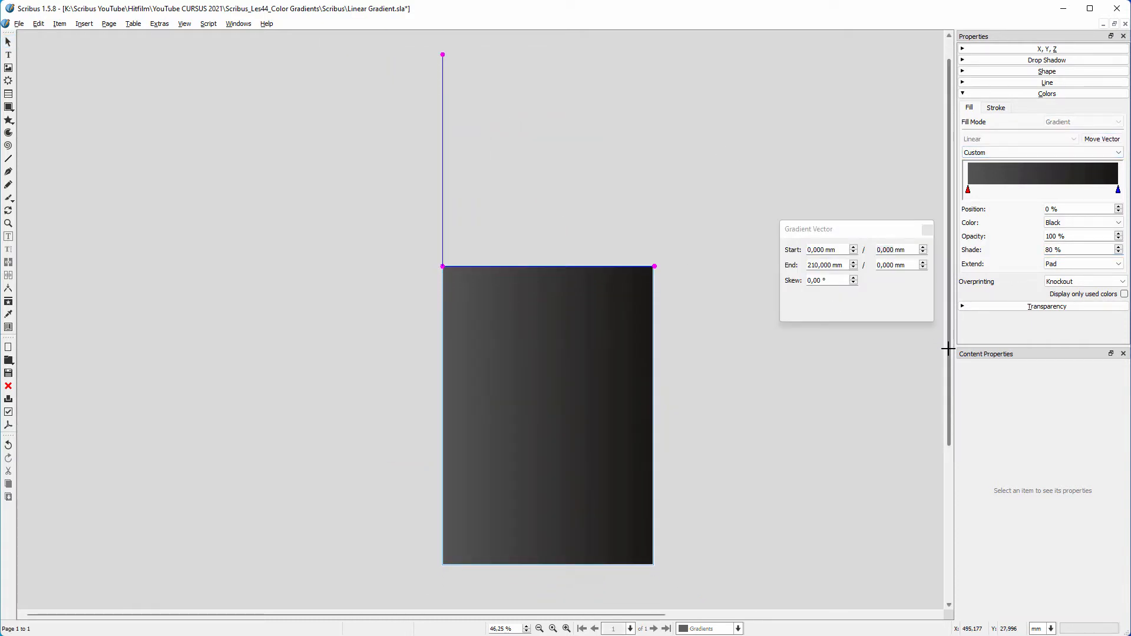
left_click_drag(653, 266, 654, 562)
left_click(927, 229)
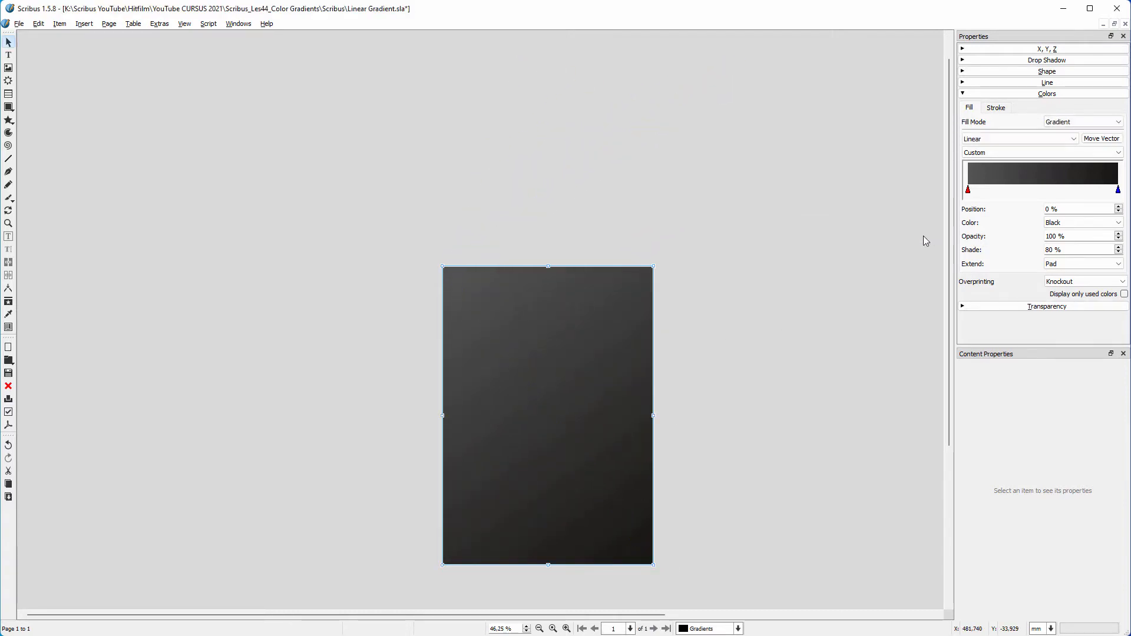
Draw a circle in the middle of the page and set its width and height to 100 mm.
scroll(593, 441, "up", 5)
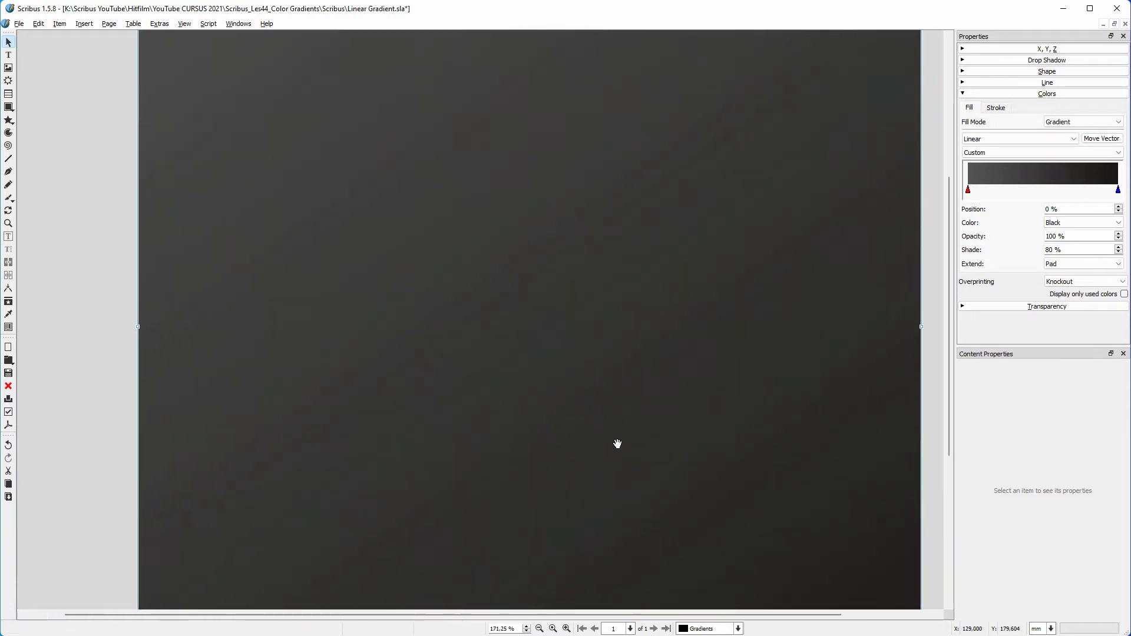
left_click(8, 107)
left_click(118, 118)
left_click_drag(296, 105, 696, 506)
left_click(1013, 49)
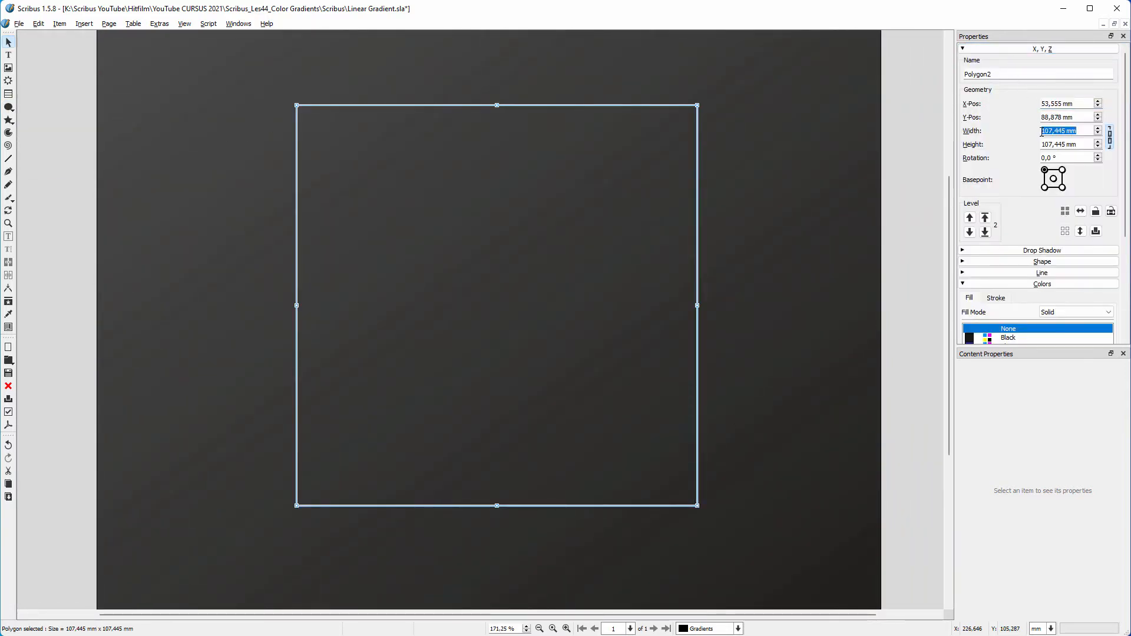
type("100")
key("Return")
left_click(1042, 49)
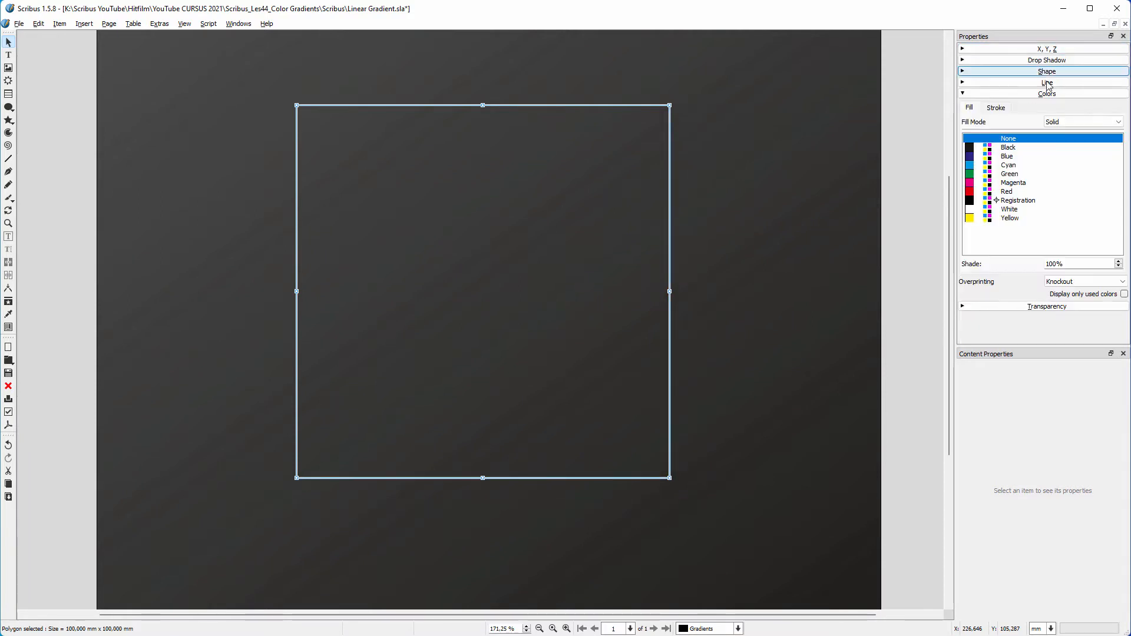
Fill the circle with a Radial gradient whose first stop is Cyan.
left_click(1073, 122)
left_click(1074, 141)
left_click(1073, 141)
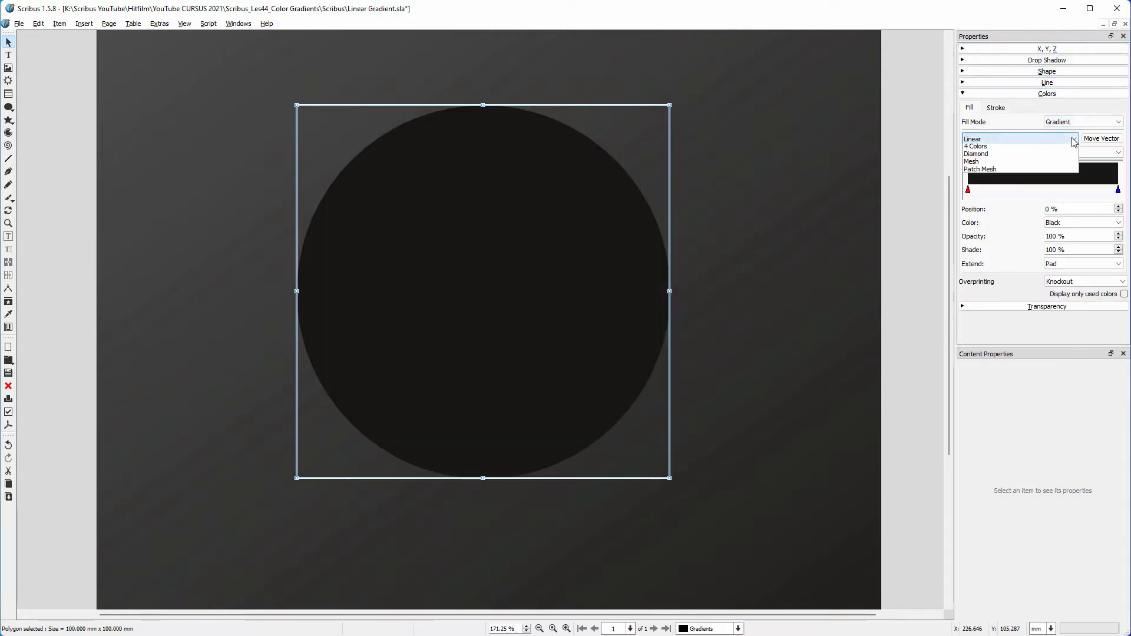
left_click(1052, 156)
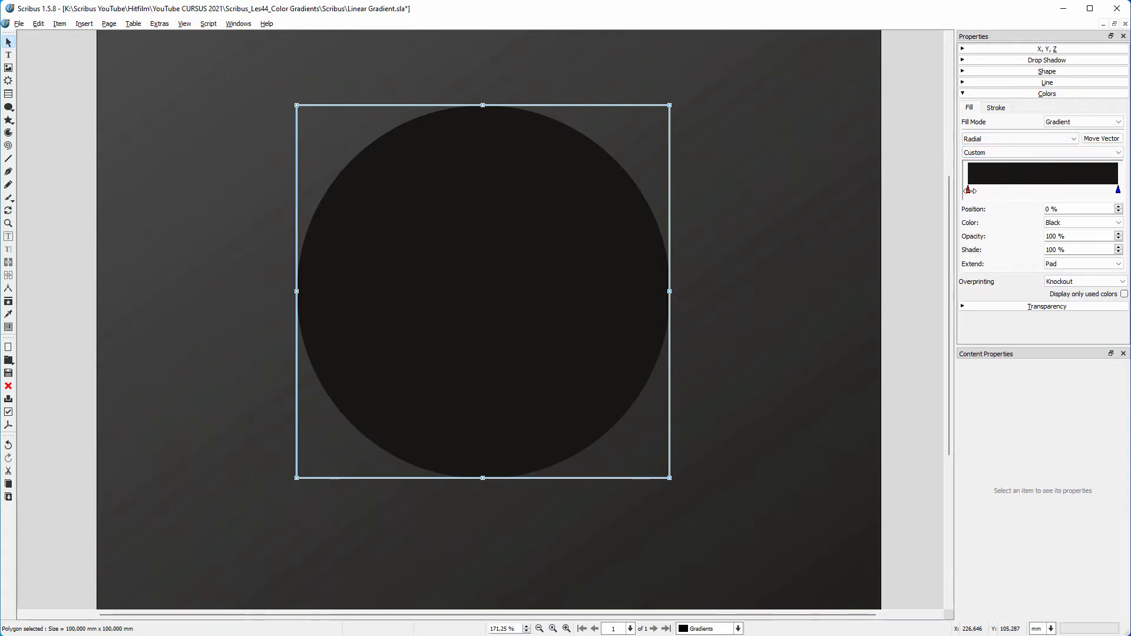
left_click(1081, 223)
left_click(1087, 263)
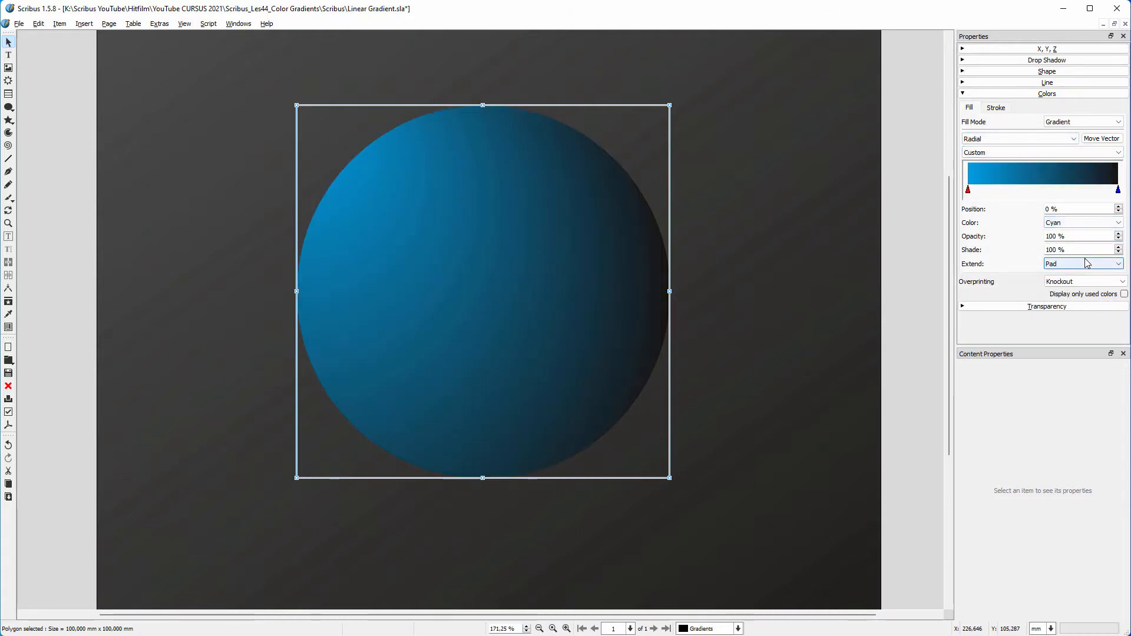
Move the start point and focal point of the circle's gradient vector to about the circle's centre.
left_click(1099, 140)
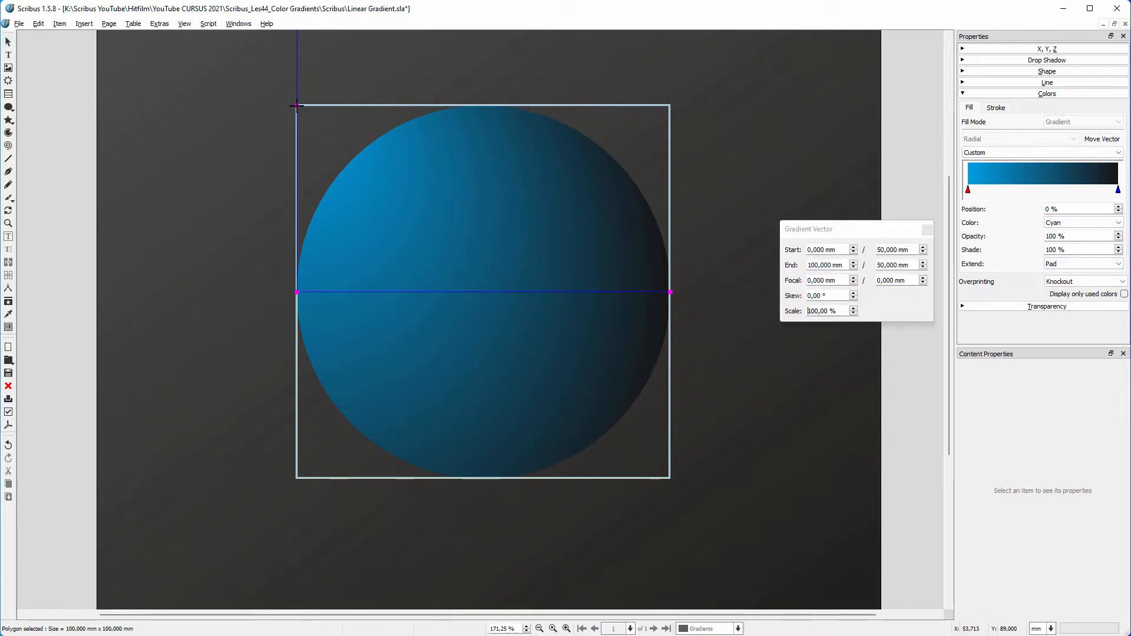
left_click_drag(309, 111, 429, 238)
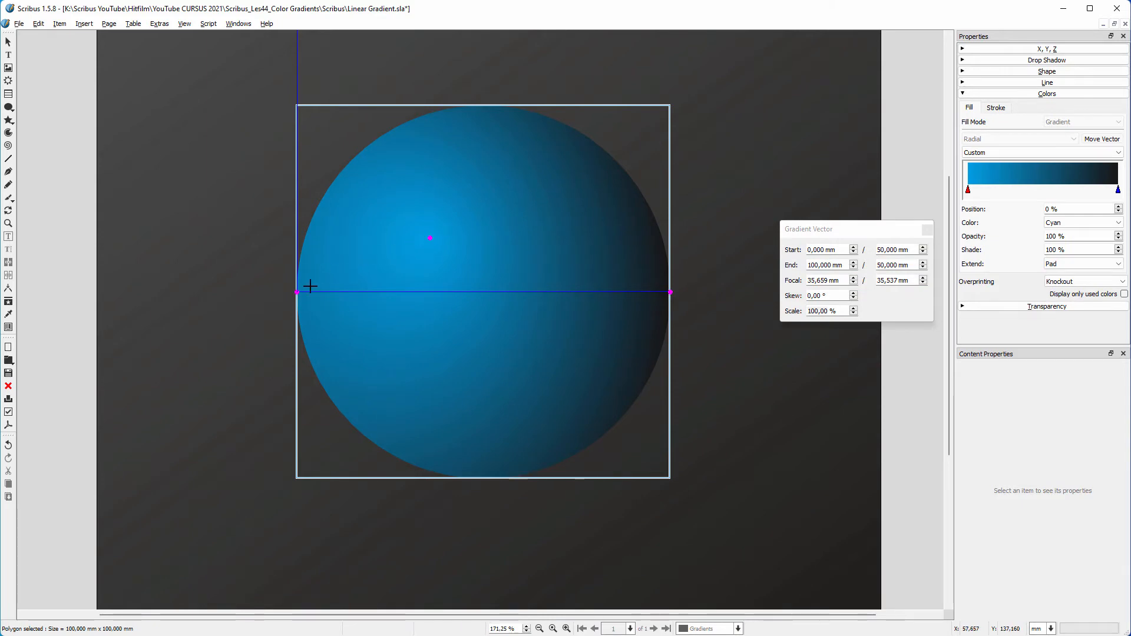
left_click_drag(297, 291, 481, 292)
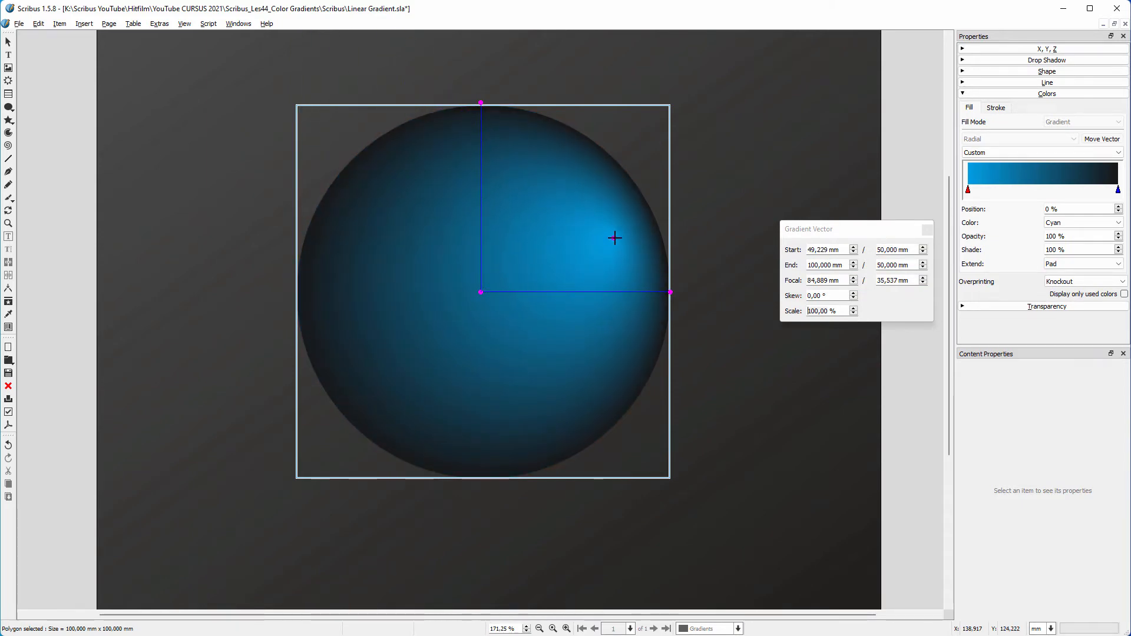
left_click_drag(614, 237, 480, 293)
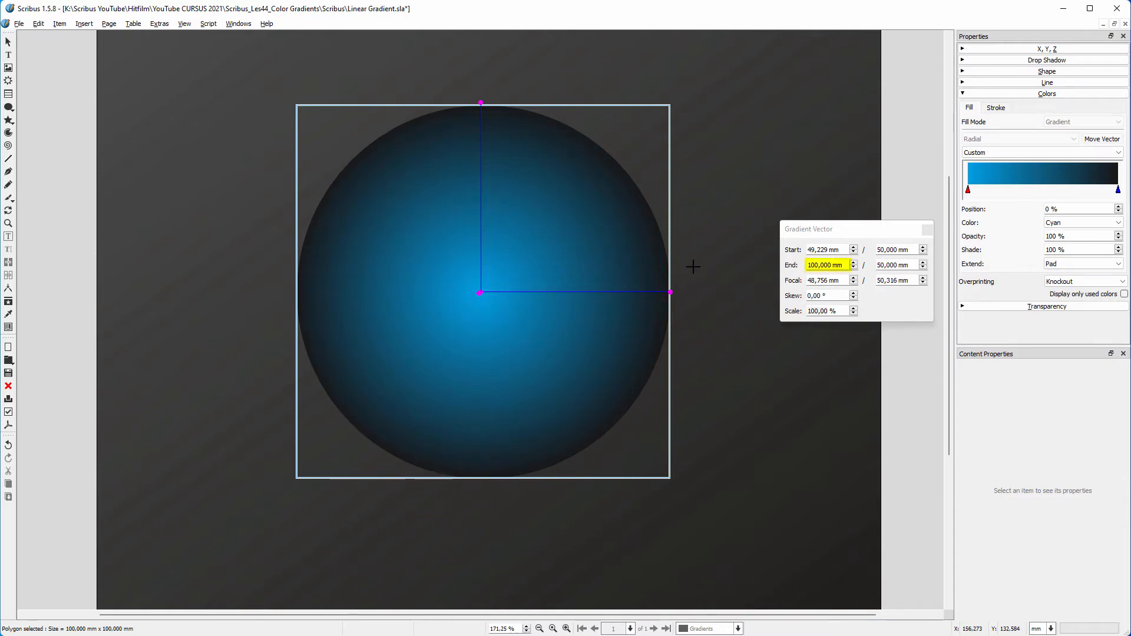
Set the gradient vector's start point and focal point both to exactly 50 / 50 mm.
left_click_drag(909, 265, 886, 264)
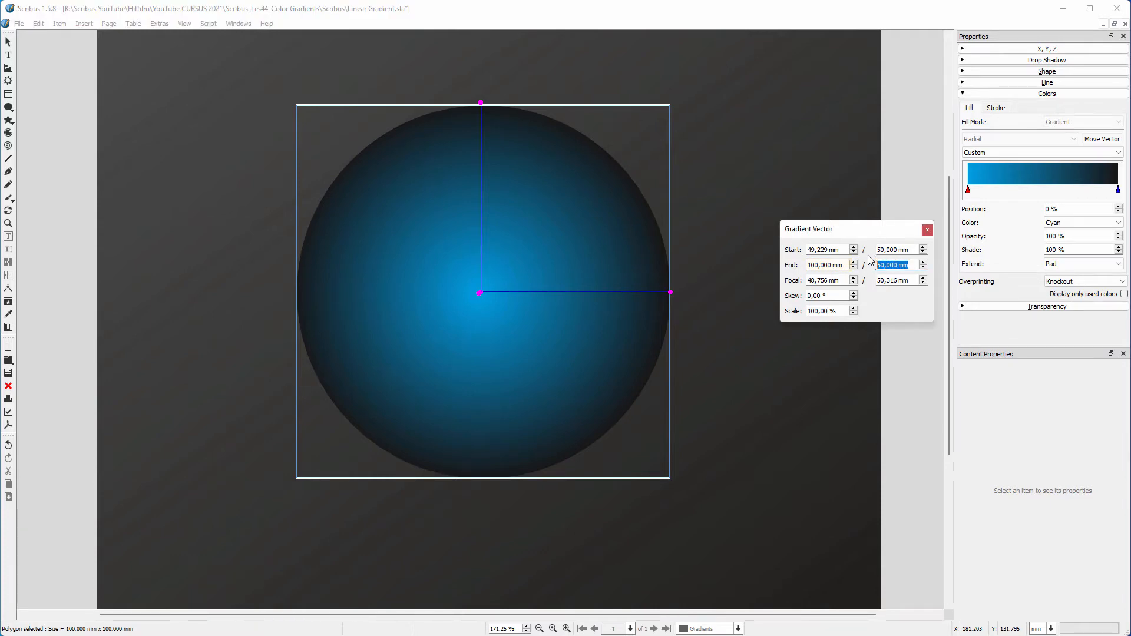
left_click_drag(845, 251, 803, 281)
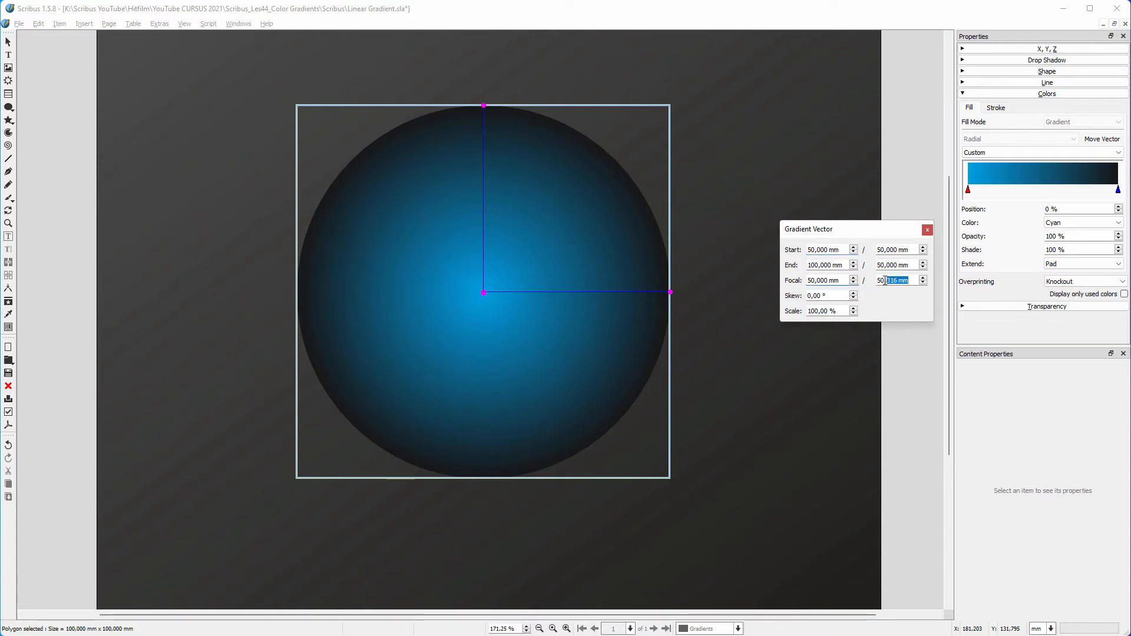
left_click_drag(884, 280, 871, 281)
type("50")
key("Tab")
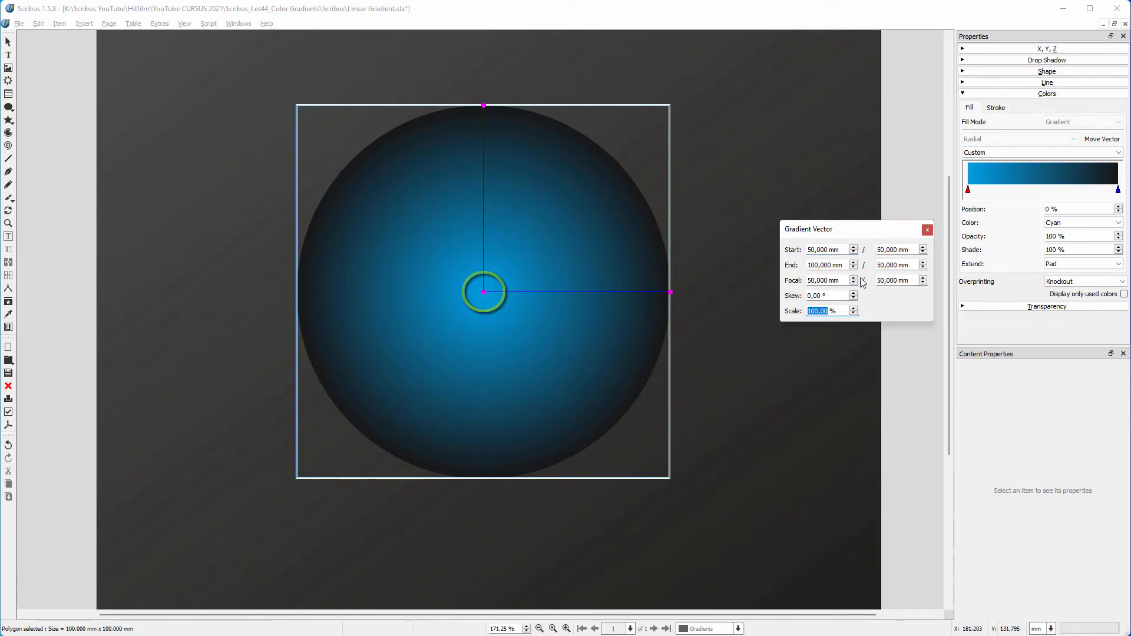
Try reducing the gradient vector's horizontal end value to 82 mm, and return it to 100 mm.
scroll(842, 263, "down", 8)
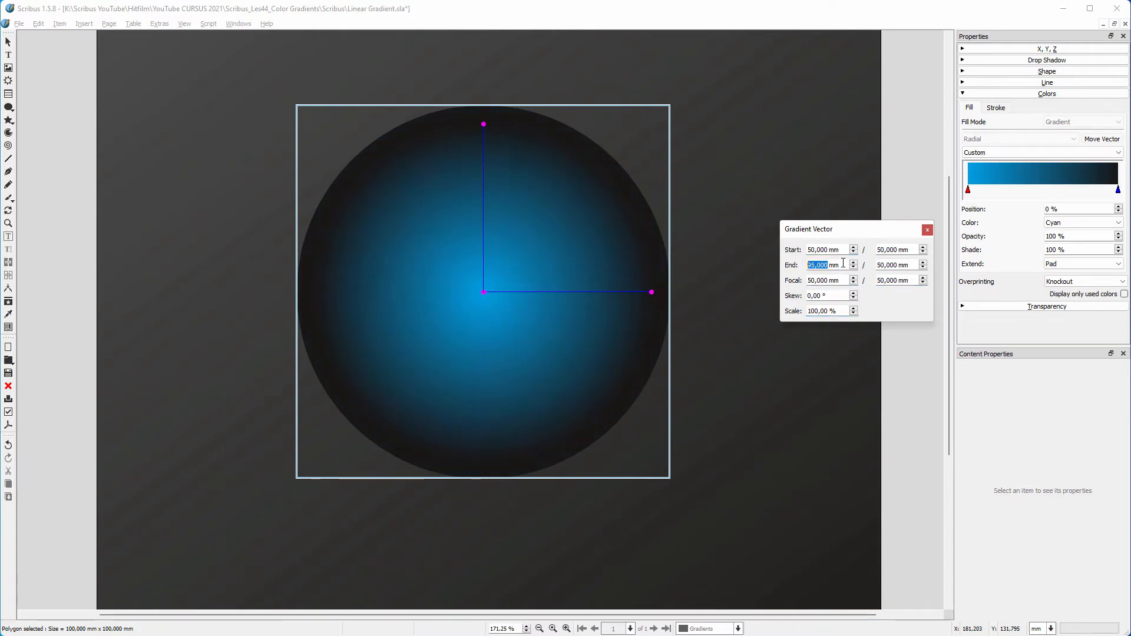
scroll(840, 261, "down", 6)
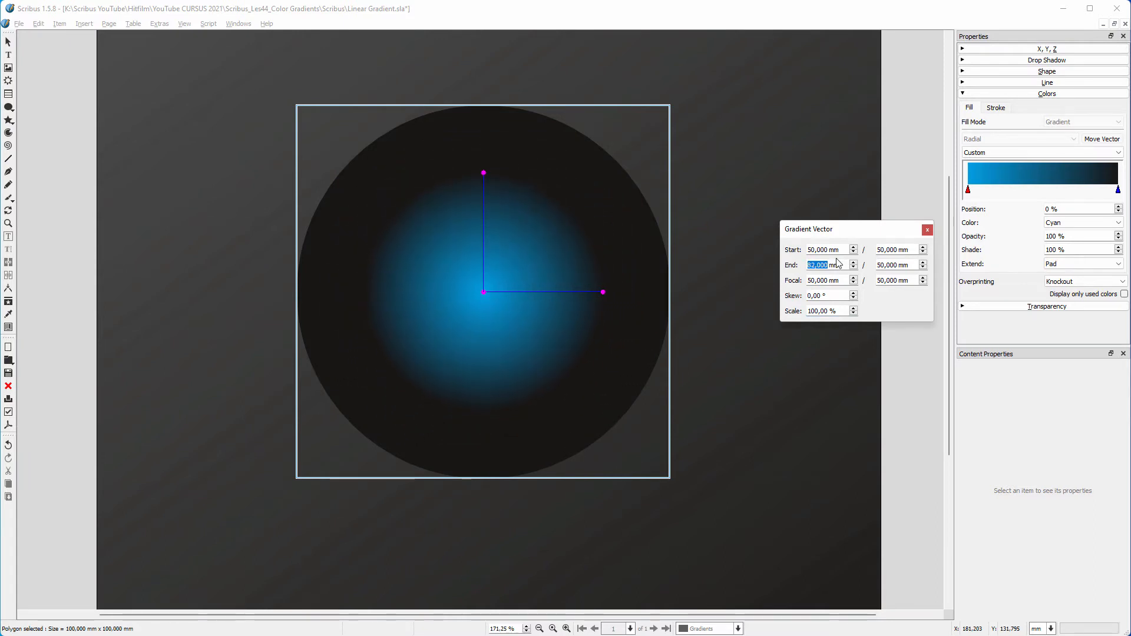
scroll(838, 263, "up", 10)
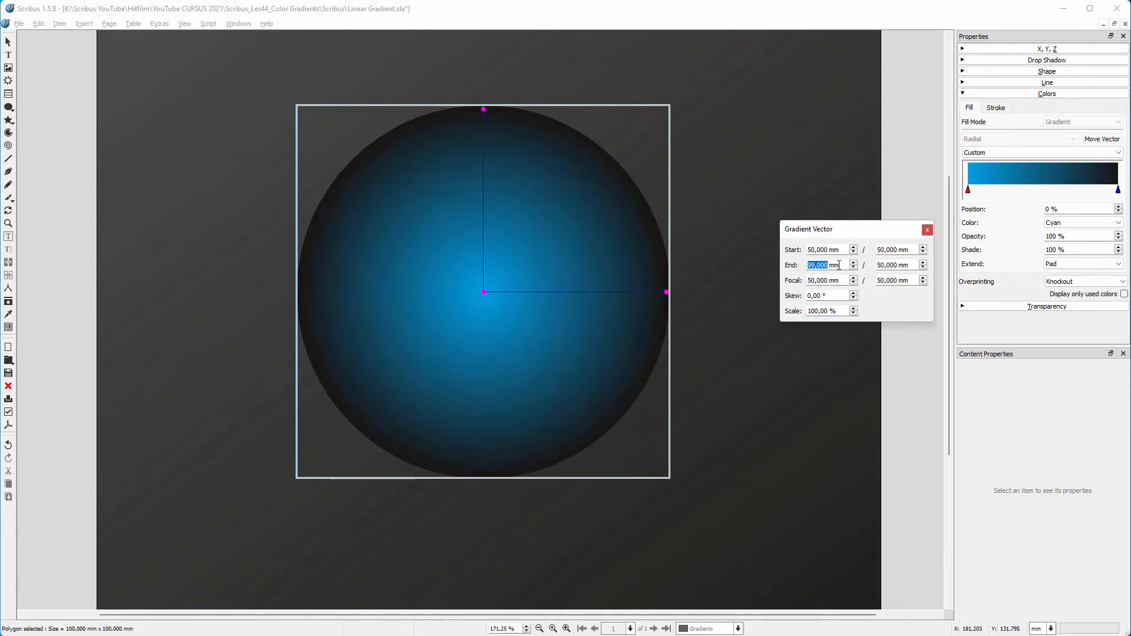
scroll(838, 264, "up", 1)
Try lowering the black stop's position and the gradient's scale to 20 %, restore both to 100 %, and finish editing the vector.
left_click(1117, 190)
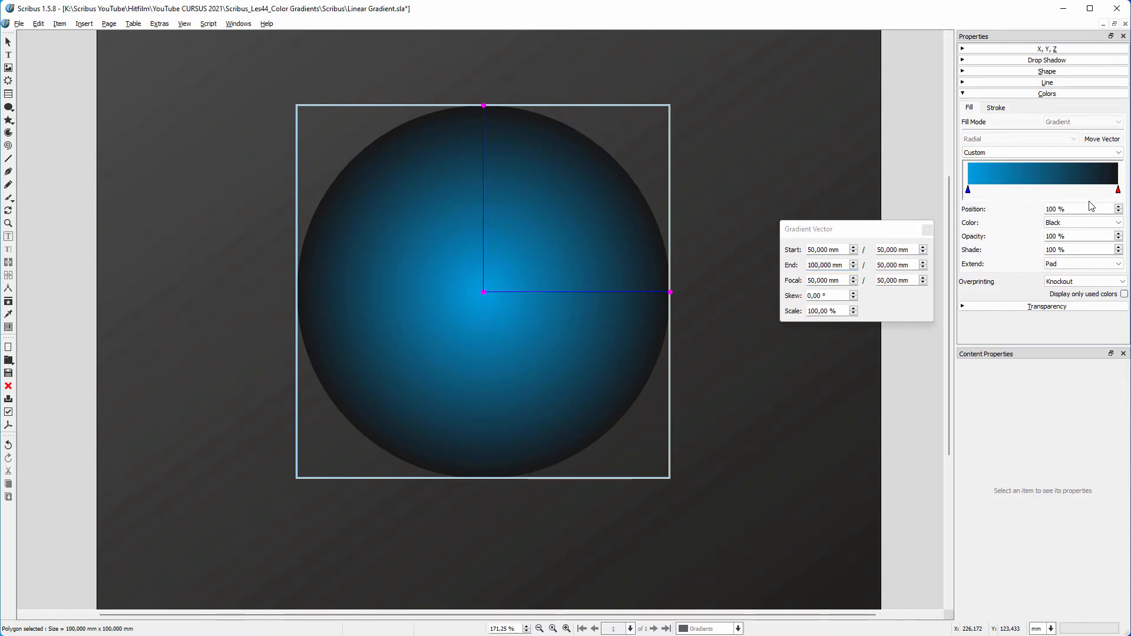
scroll(1077, 209, "down", 20)
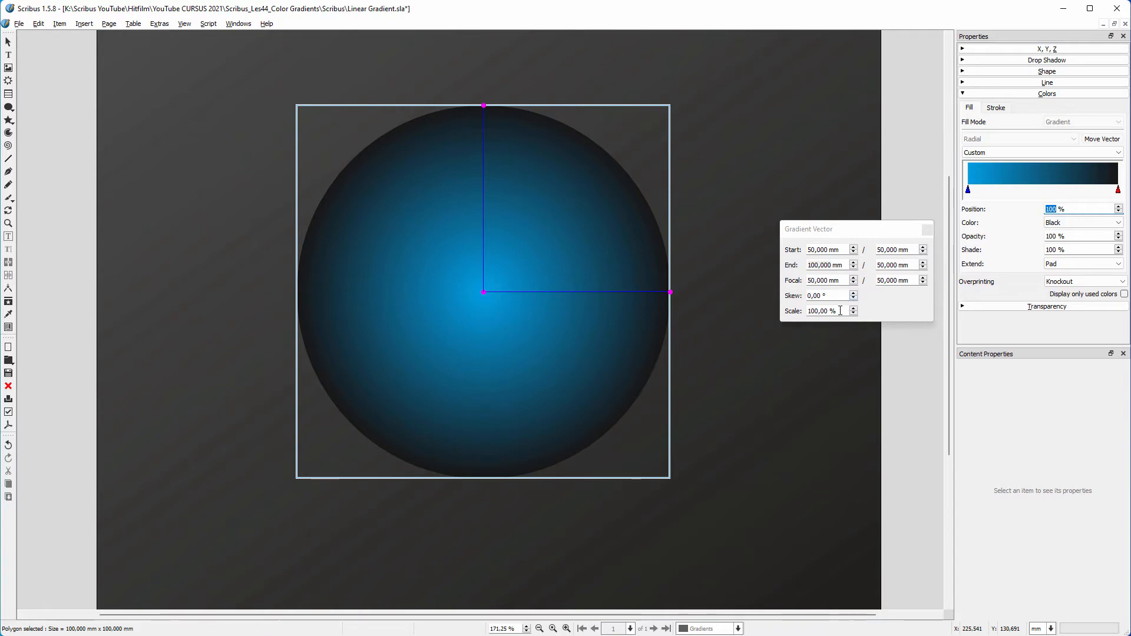
scroll(840, 311, "down", 20)
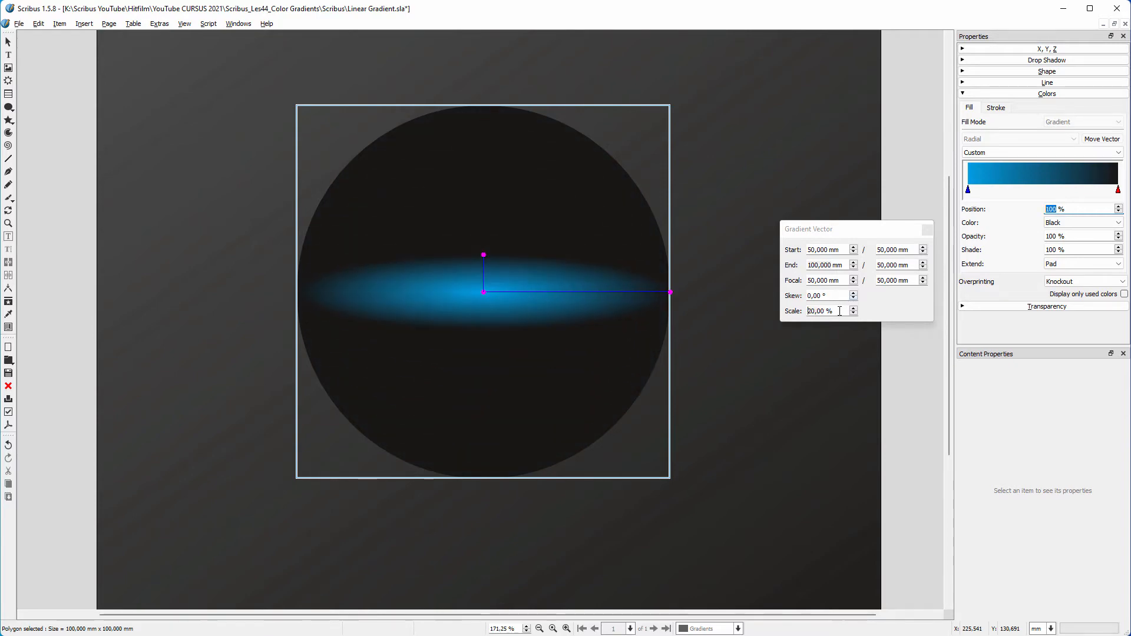
scroll(840, 311, "up", 20)
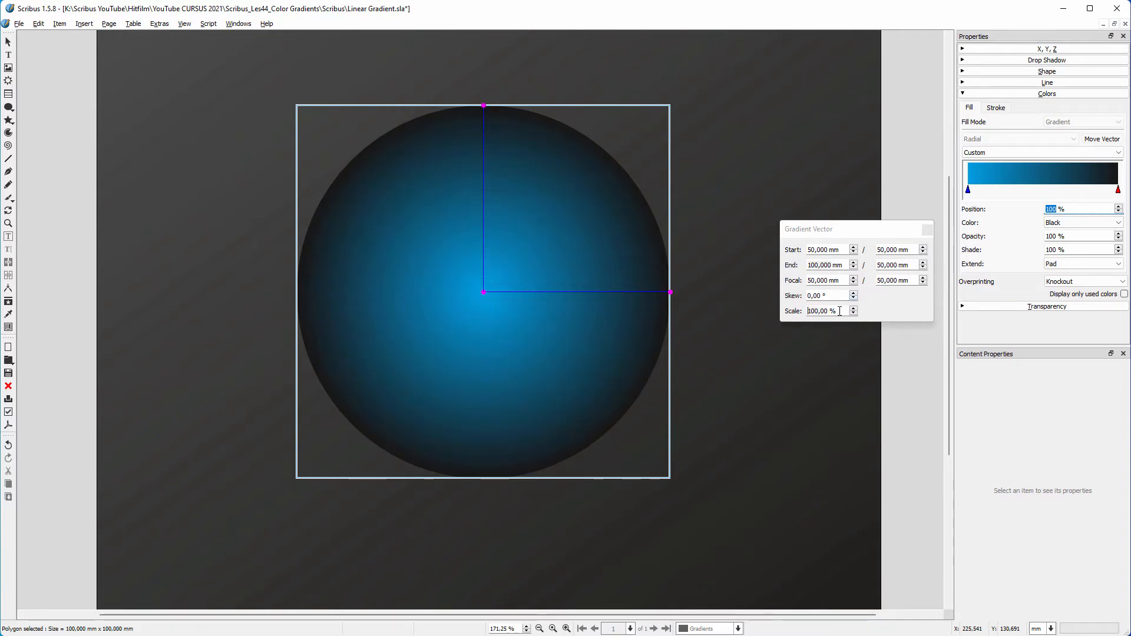
left_click(927, 230)
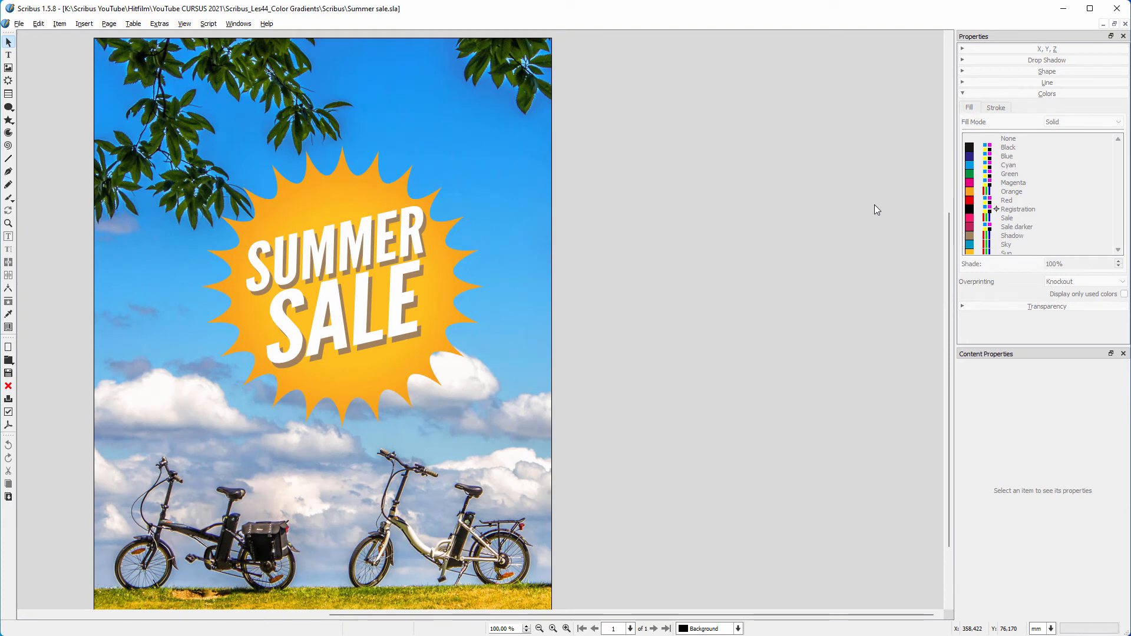
Configure the polygon tool for a sunburst with 24 corners and an inner curvature of about 57 %.
left_click(9, 123)
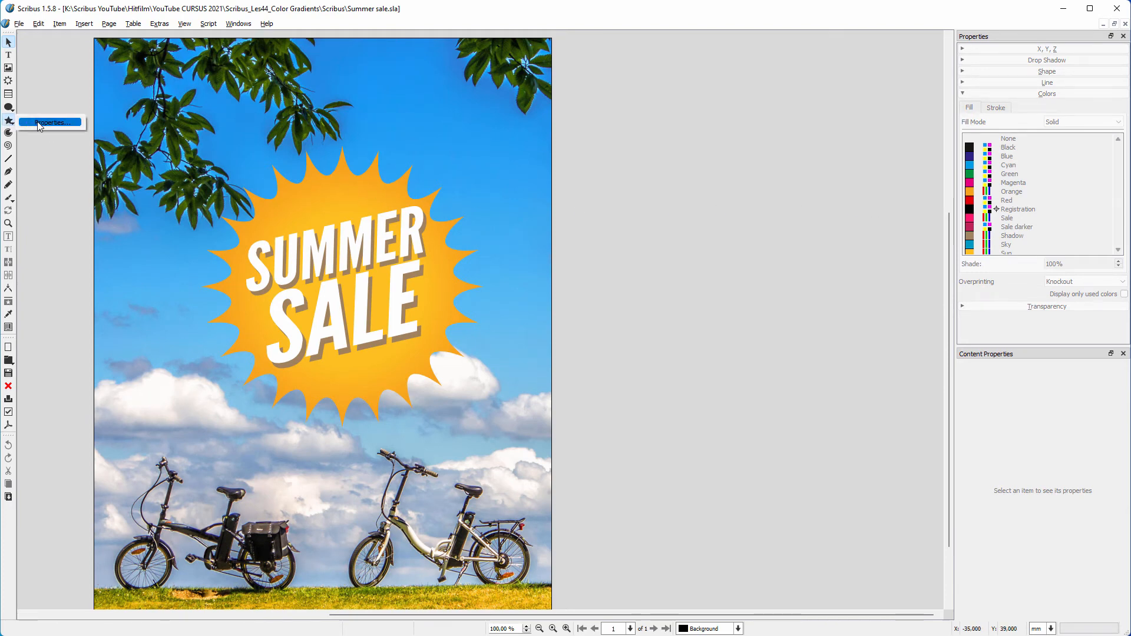
left_click(38, 122)
scroll(495, 222, "up", 4)
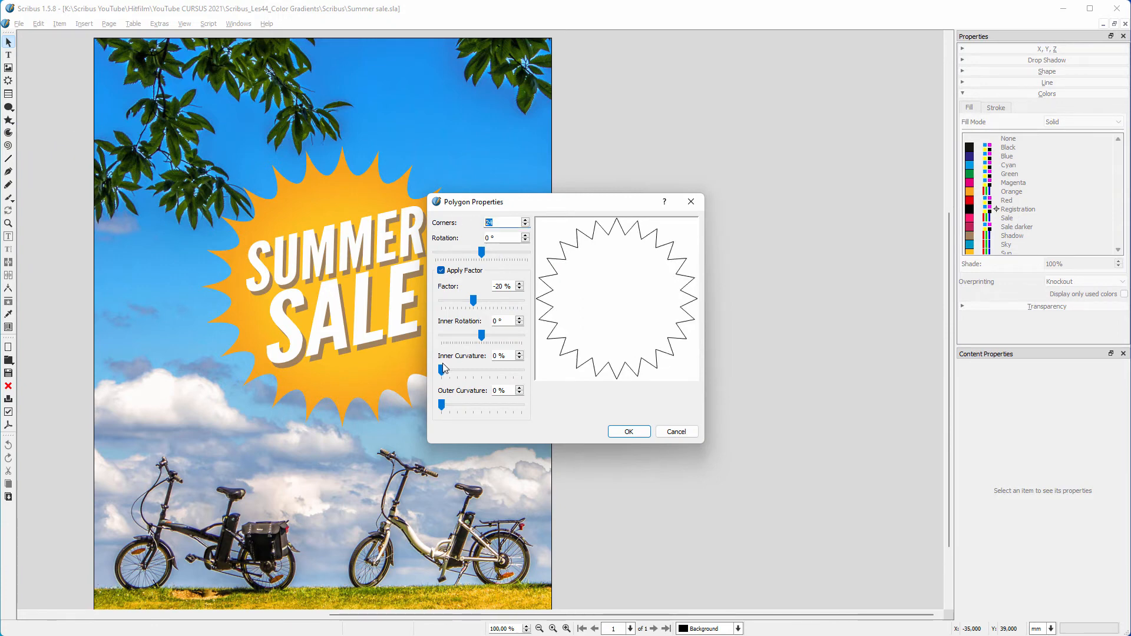
left_click_drag(445, 373, 484, 374)
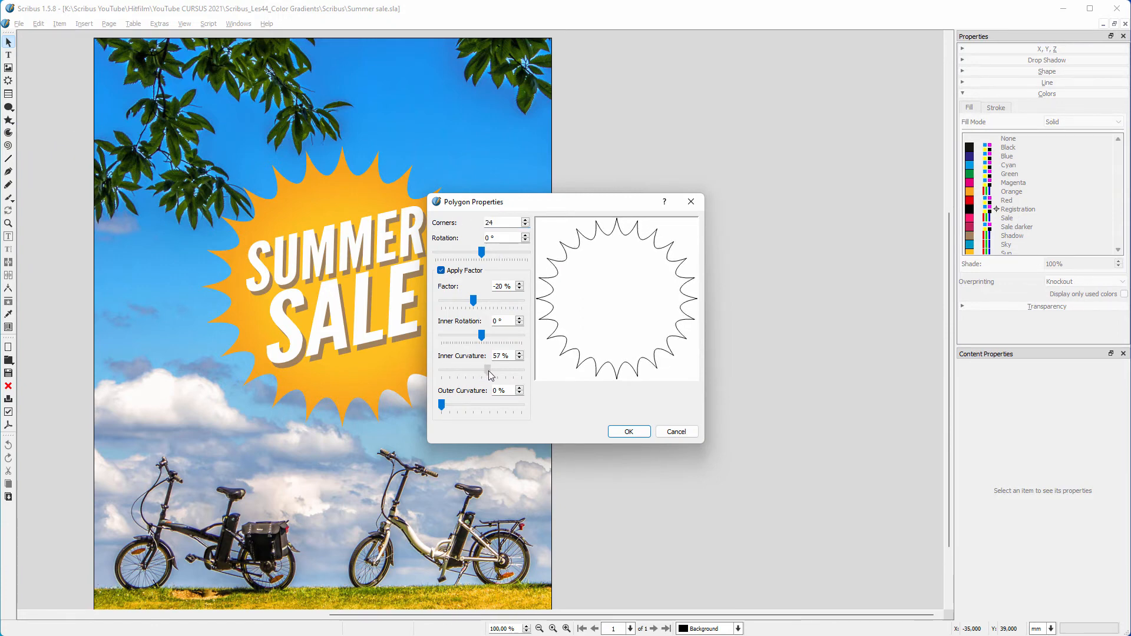
left_click(626, 431)
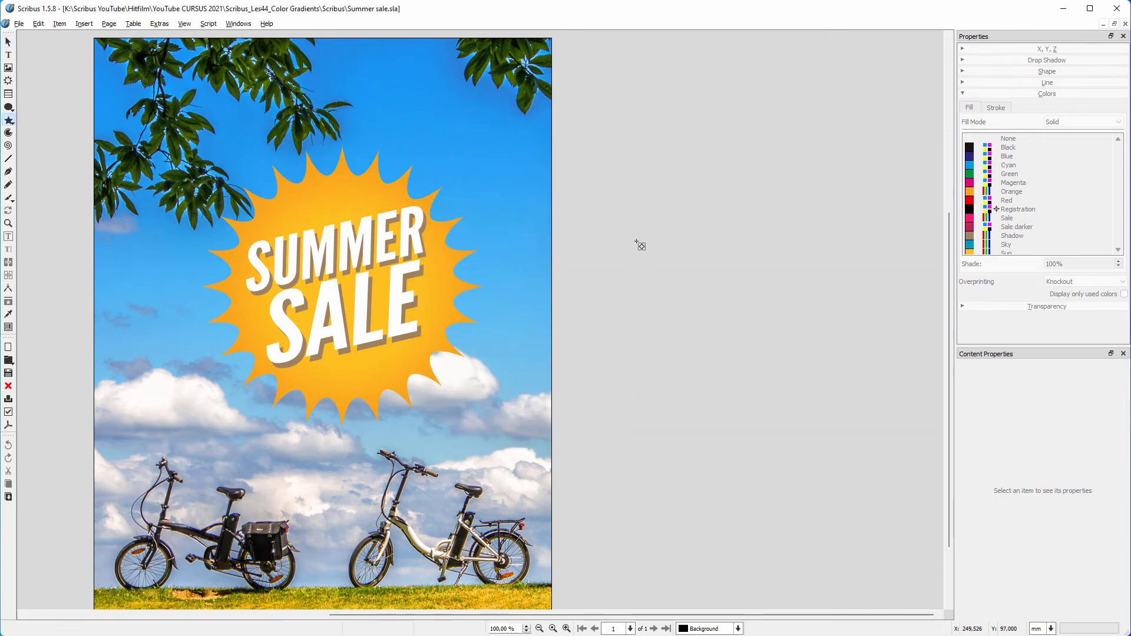
Draw the sunburst about 113 mm wide beside the page and resize it proportionally to 130 mm.
left_click_drag(607, 172, 853, 418)
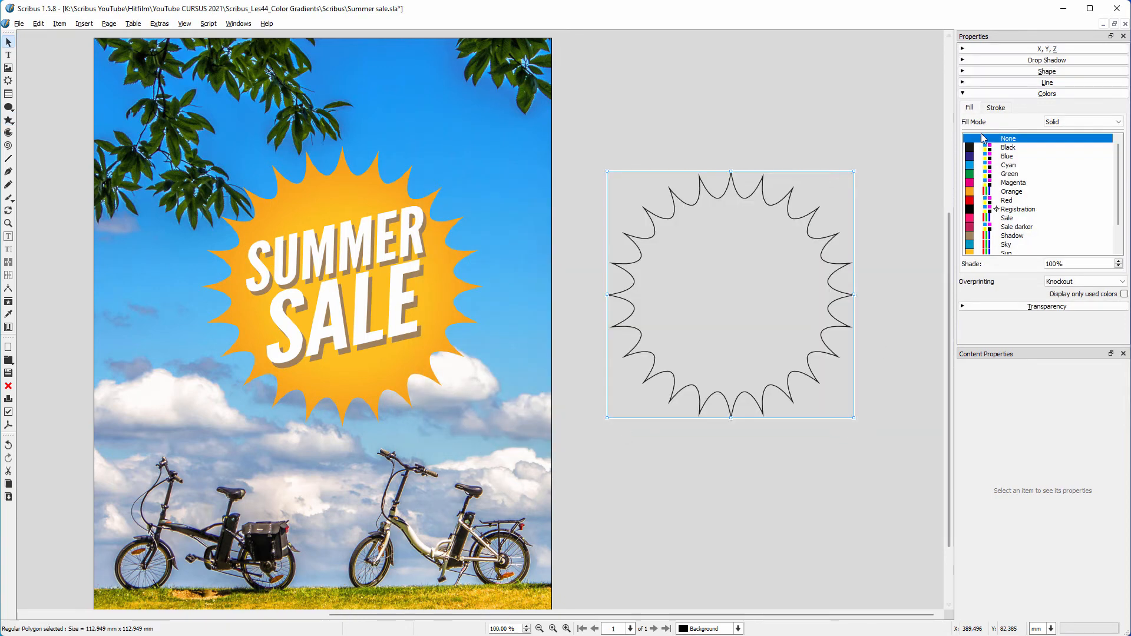
left_click(1029, 50)
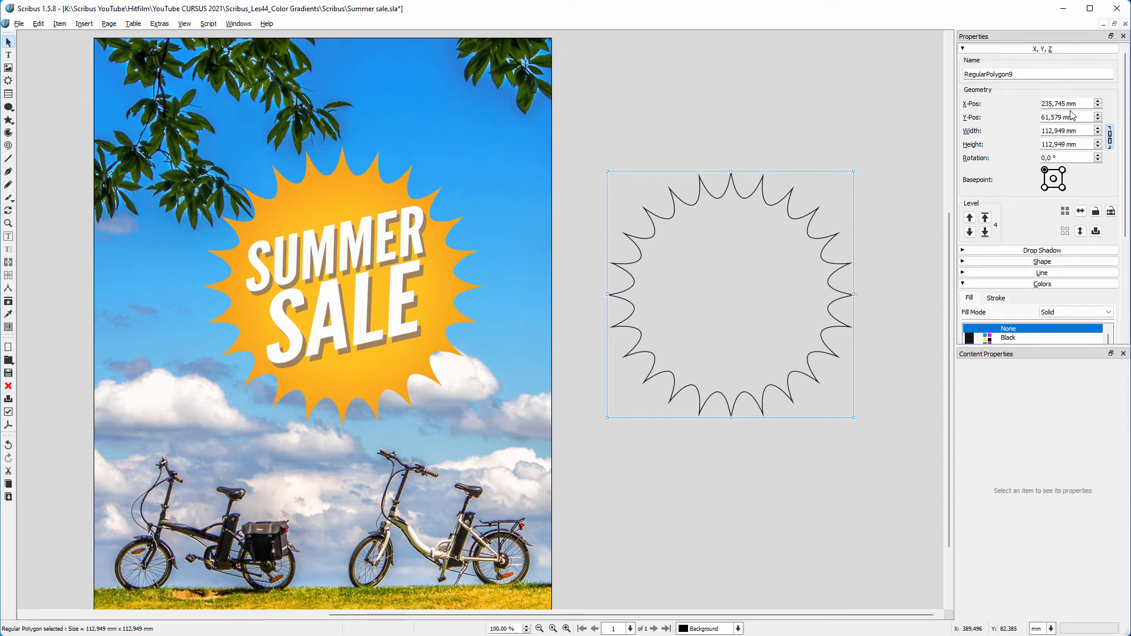
left_click(1110, 136)
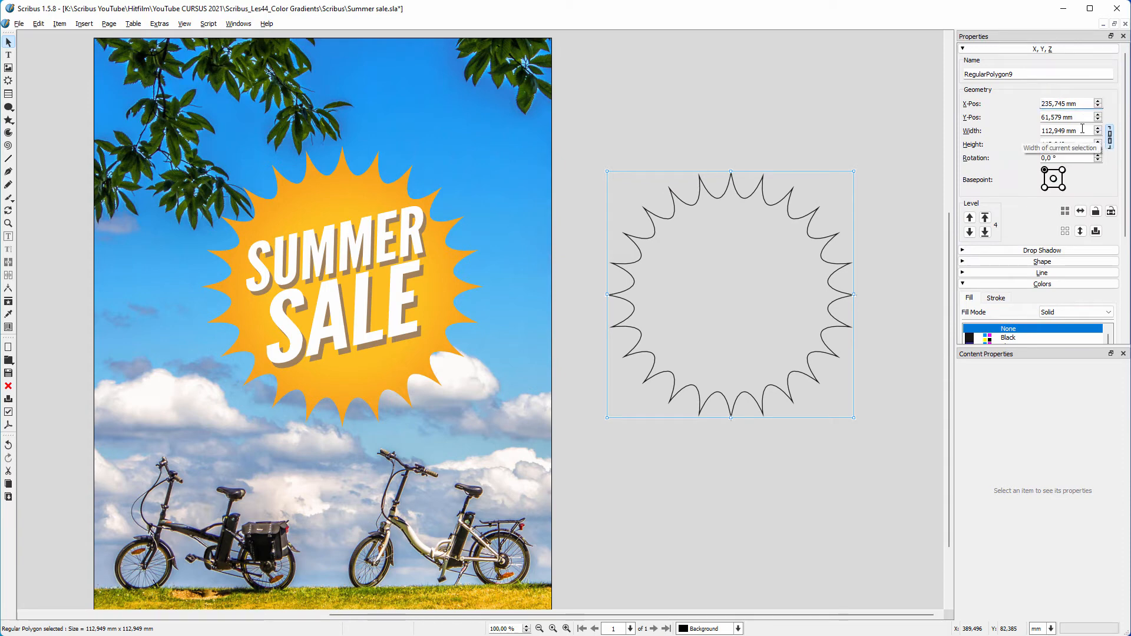
triple_click(1086, 130)
type("130")
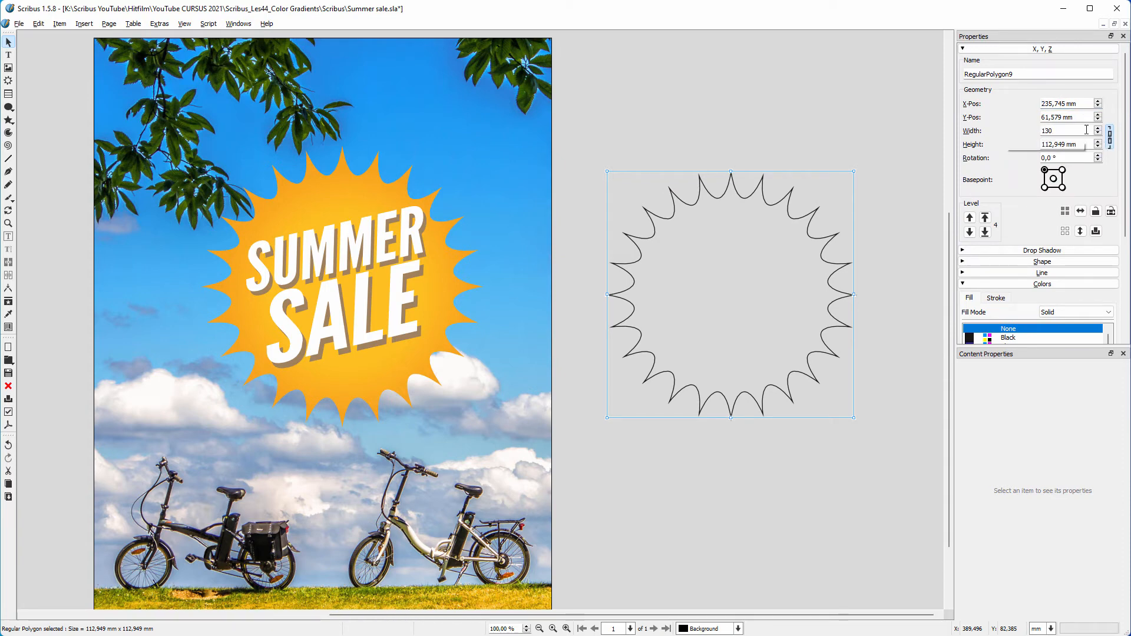
key("Tab")
left_click(1022, 51)
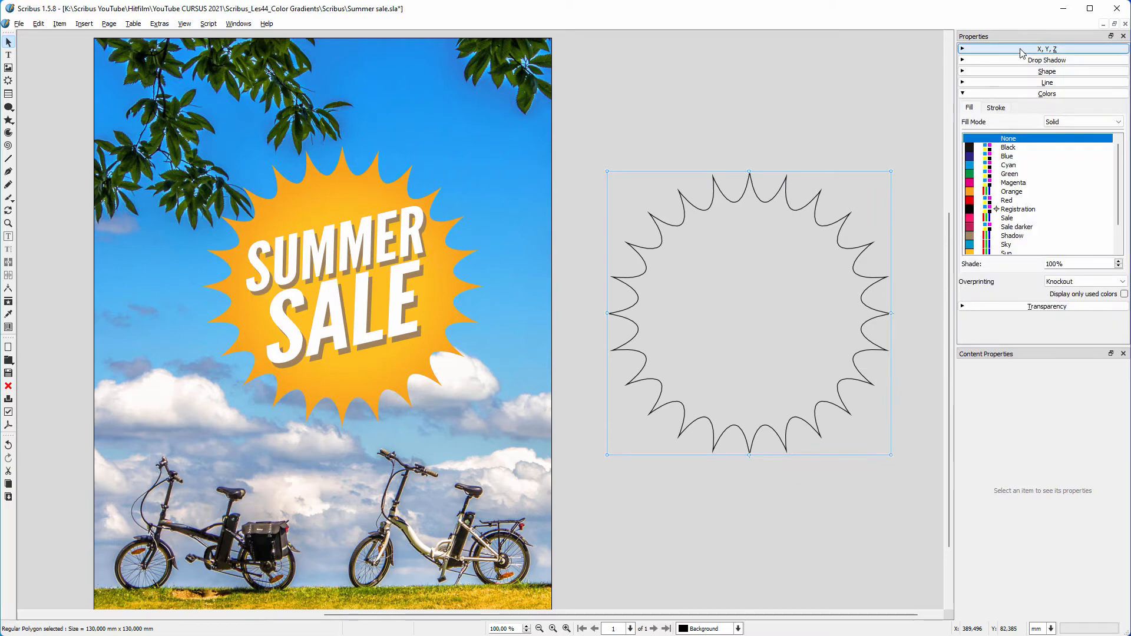
Set the sunburst's stroke colour to None and switch its fill mode to Gradient.
left_click(995, 107)
left_click(1016, 140)
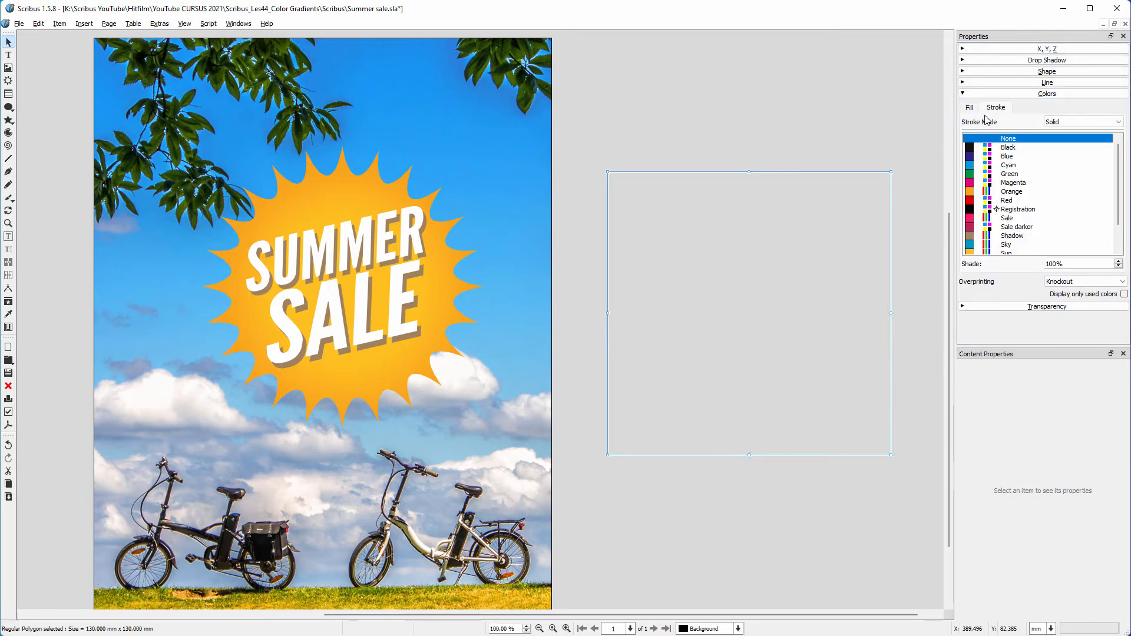
left_click(1089, 122)
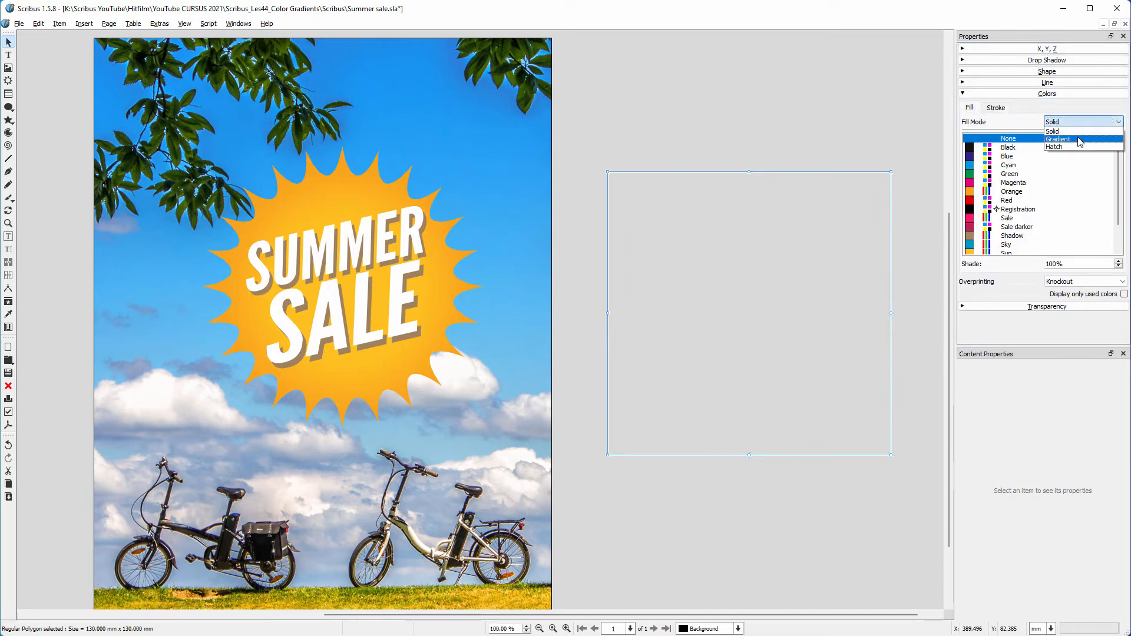
left_click(1076, 137)
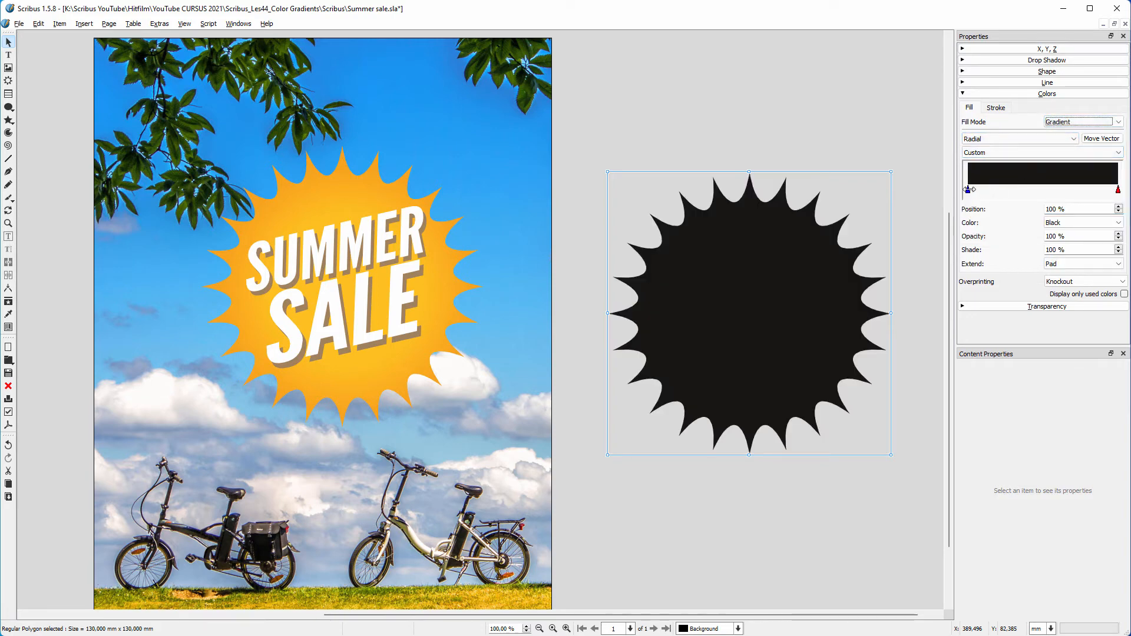
Colour the sunburst gradient's first stop Sun and its last stop Orange.
left_click(968, 189)
left_click(1081, 223)
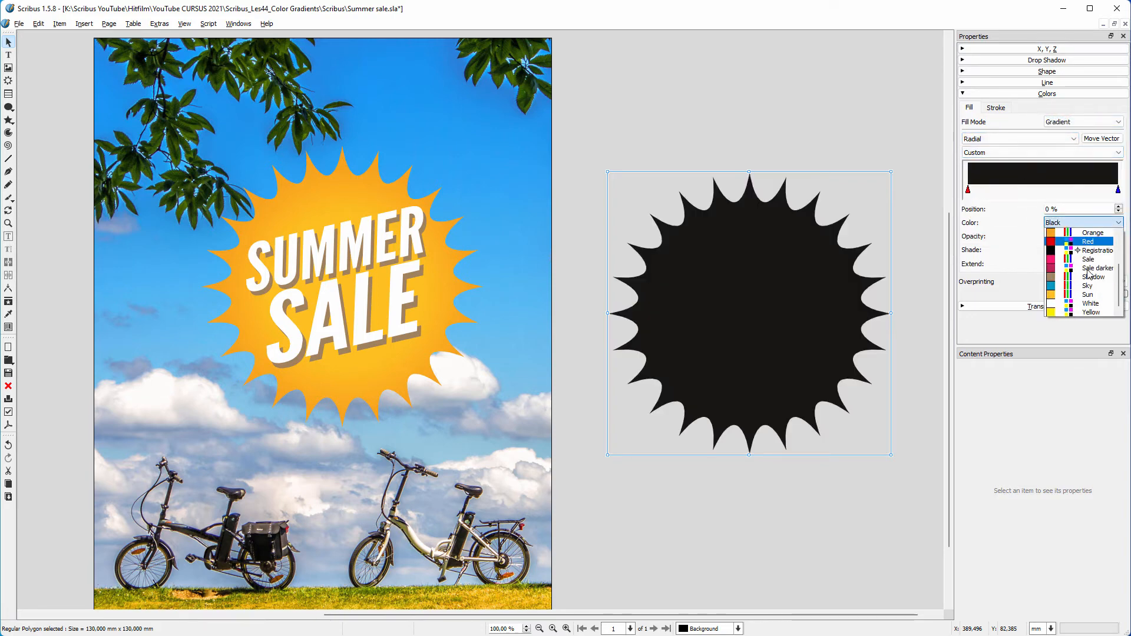
left_click(1087, 295)
left_click(1116, 190)
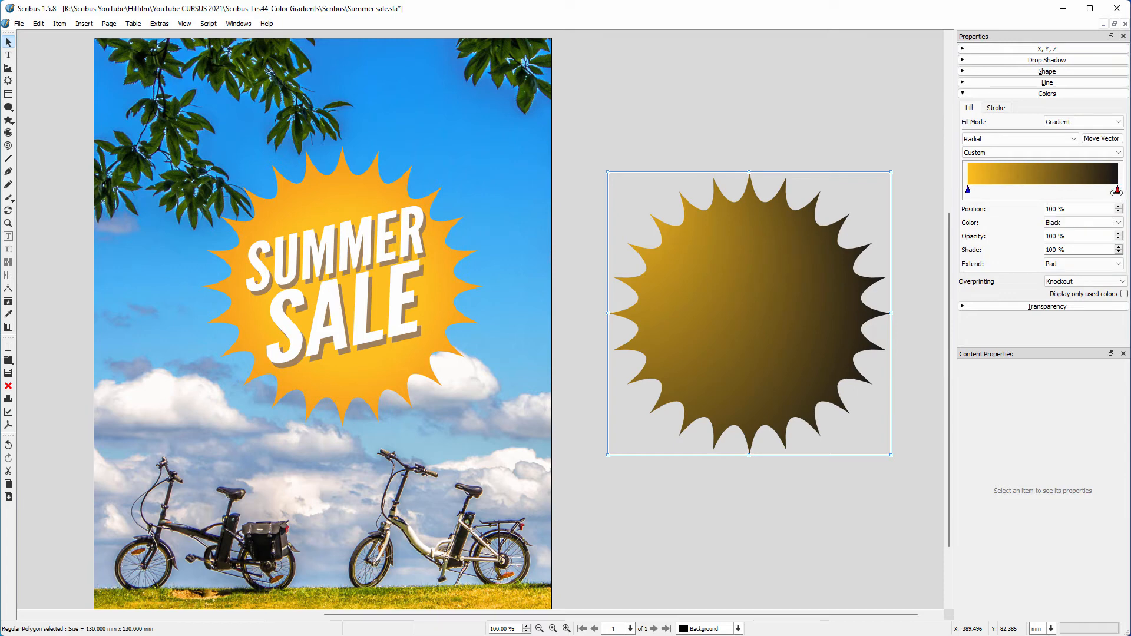
left_click(1101, 223)
left_click(1099, 275)
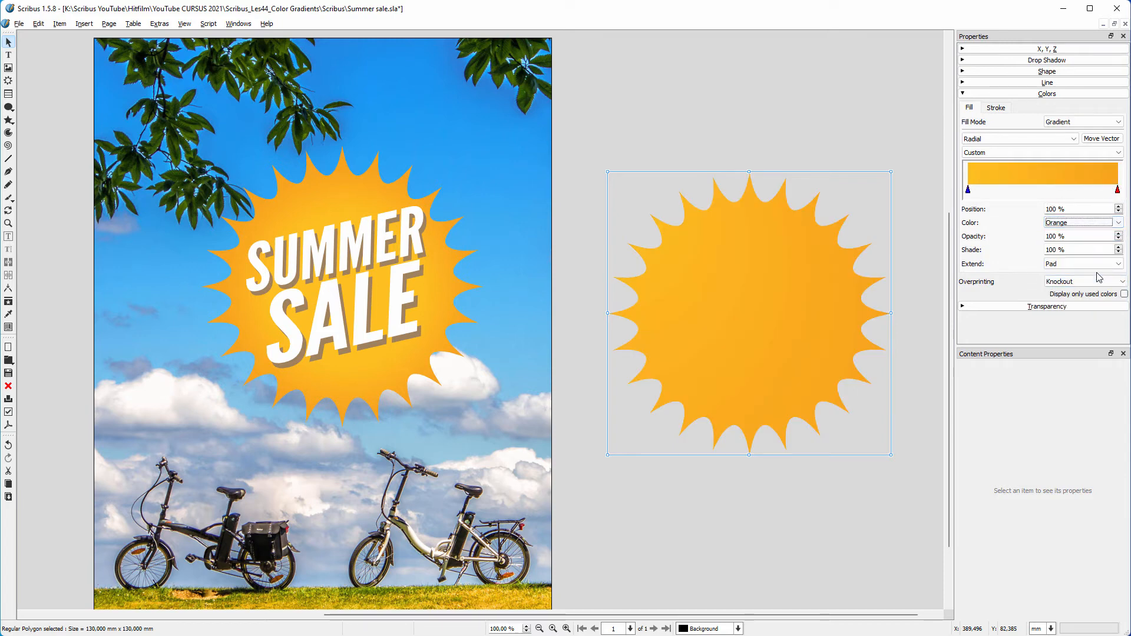
Set the gradient vector's start point and focal point both to 65 / 65 mm and finish editing the vector.
left_click(1101, 138)
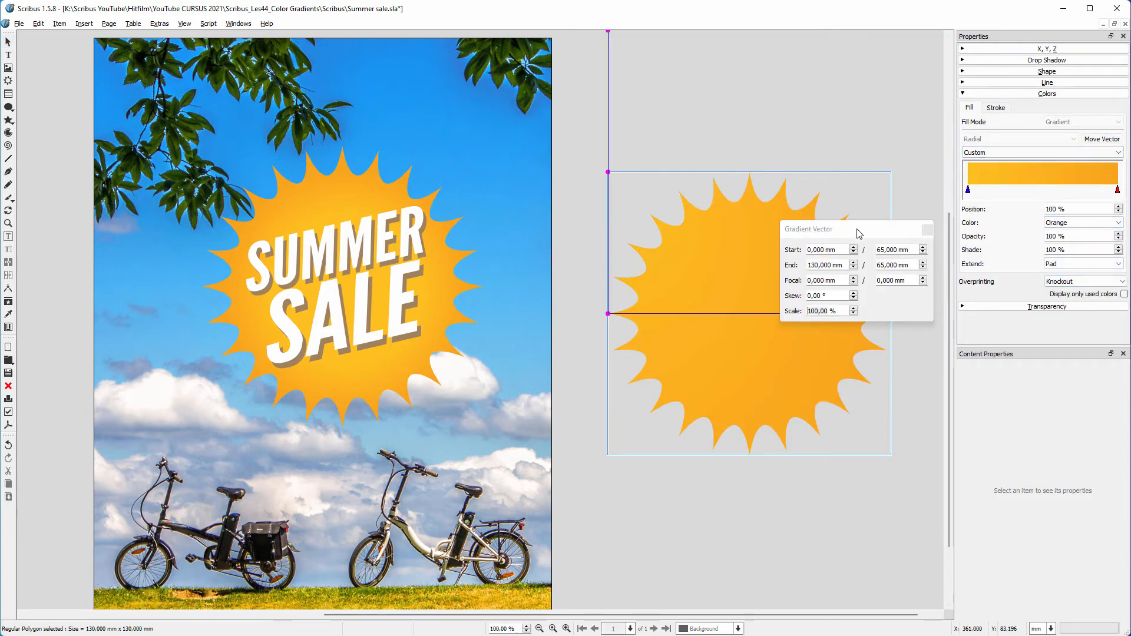
left_click_drag(857, 232, 977, 395)
left_click_drag(1034, 430, 995, 431)
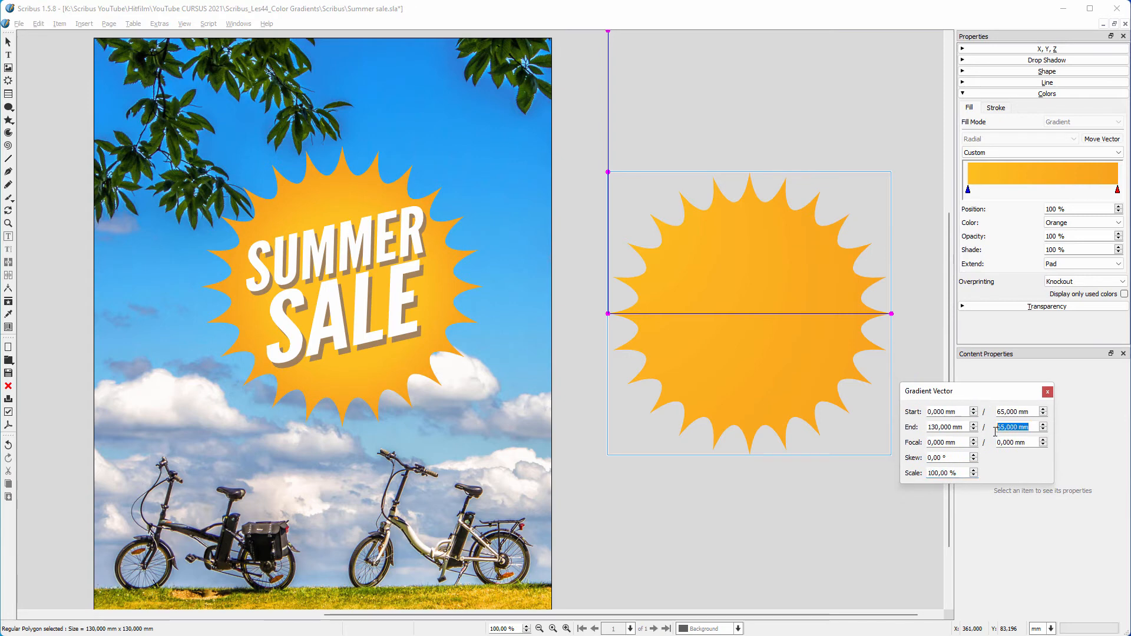
type("65")
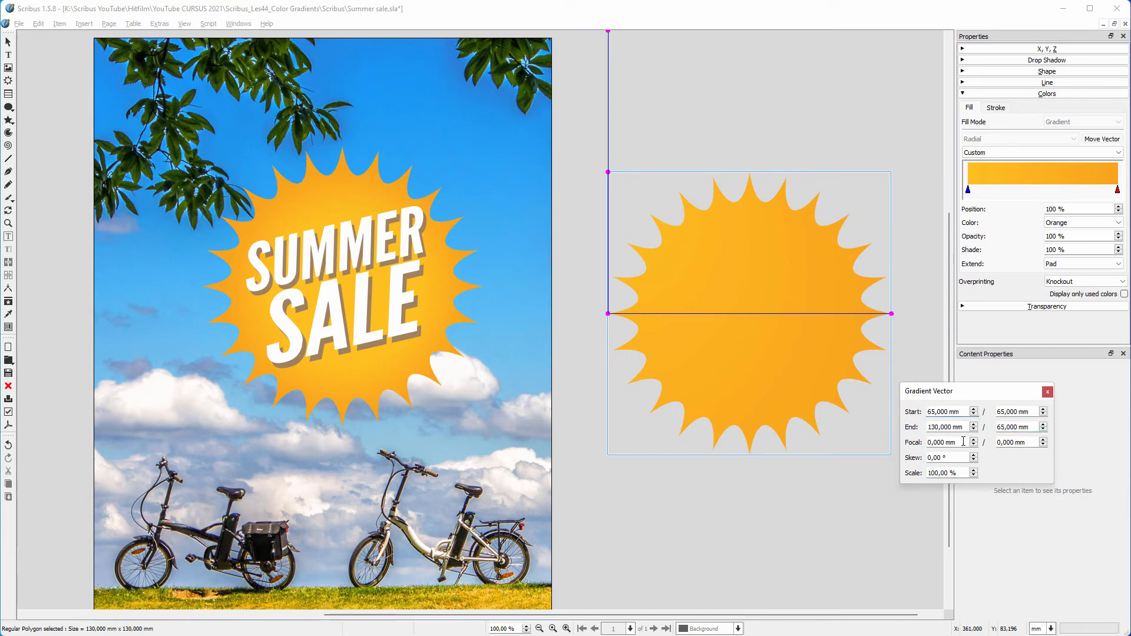
left_click_drag(930, 442, 997, 442)
type("65")
key("Tab")
key("Tab")
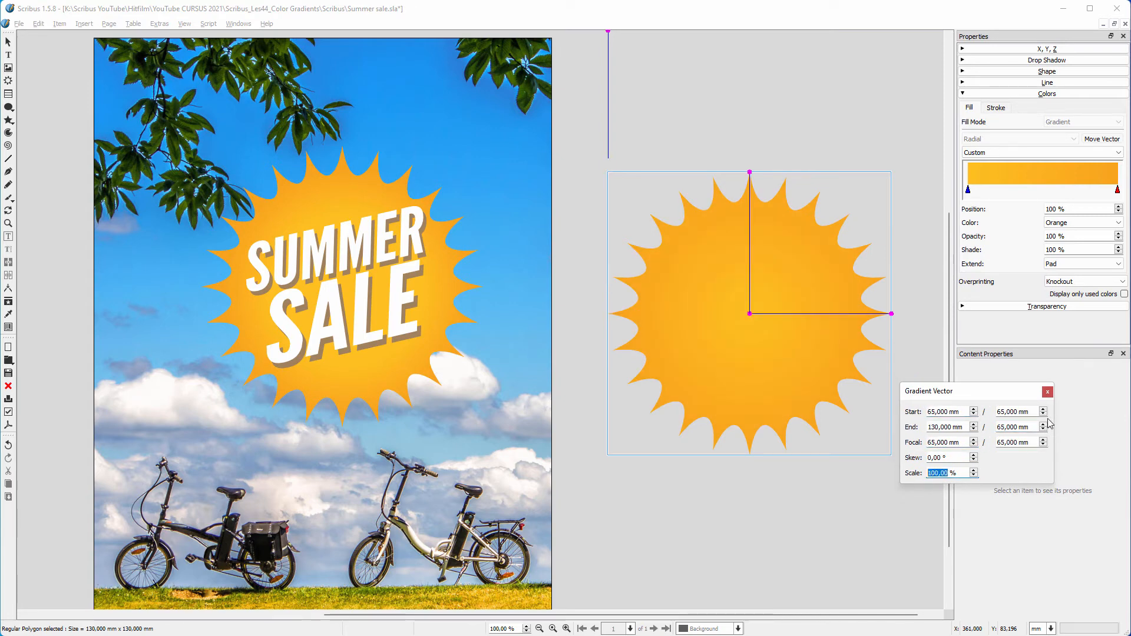
left_click(1047, 391)
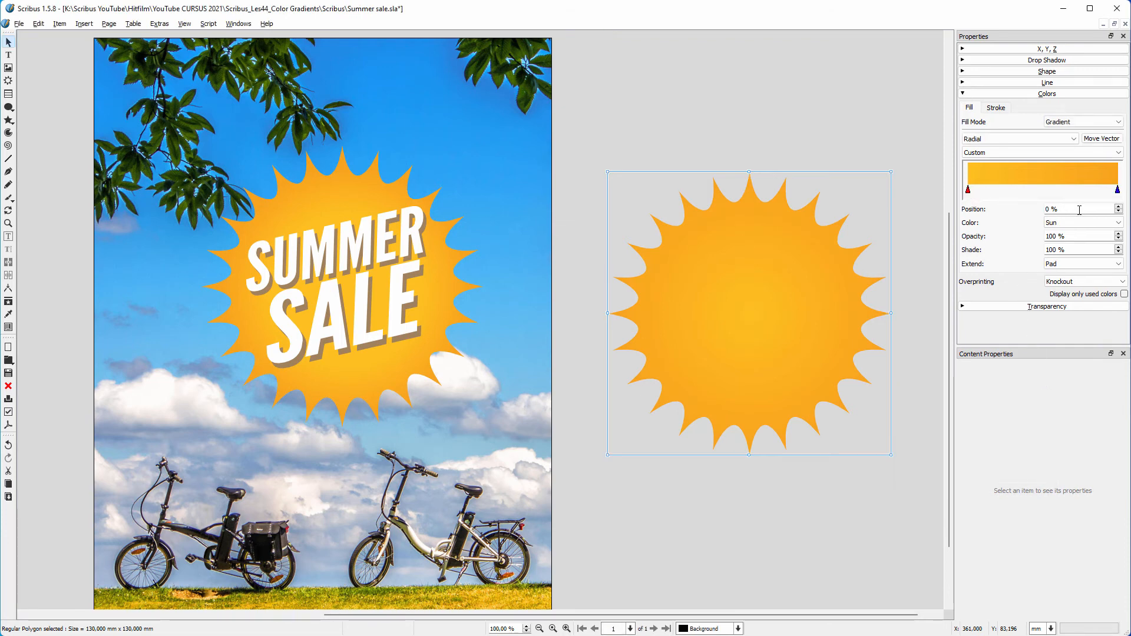
Move the Sun stop's position inward from the gradient's start to enlarge the sunburst's lighter centre, and deselect the shape.
scroll(1079, 210, "up", 4)
scroll(1079, 211, "down", 5)
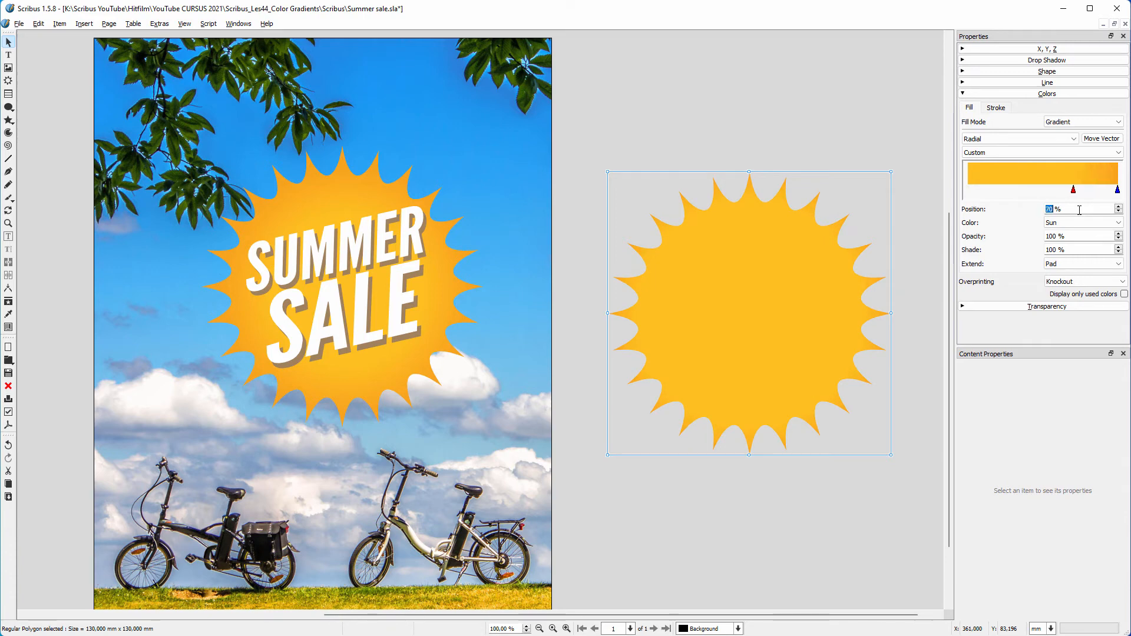
left_click(863, 184)
Add a text frame about 125 × 75 mm over the new sunburst and enter SUMMER.
left_click_drag(863, 184, 838, 133)
left_click(8, 54)
left_click_drag(630, 206, 902, 370)
type("SUMMER")
Format the SUMMER text in League Gothic Italic at 100 pt.
key("ctrl+a")
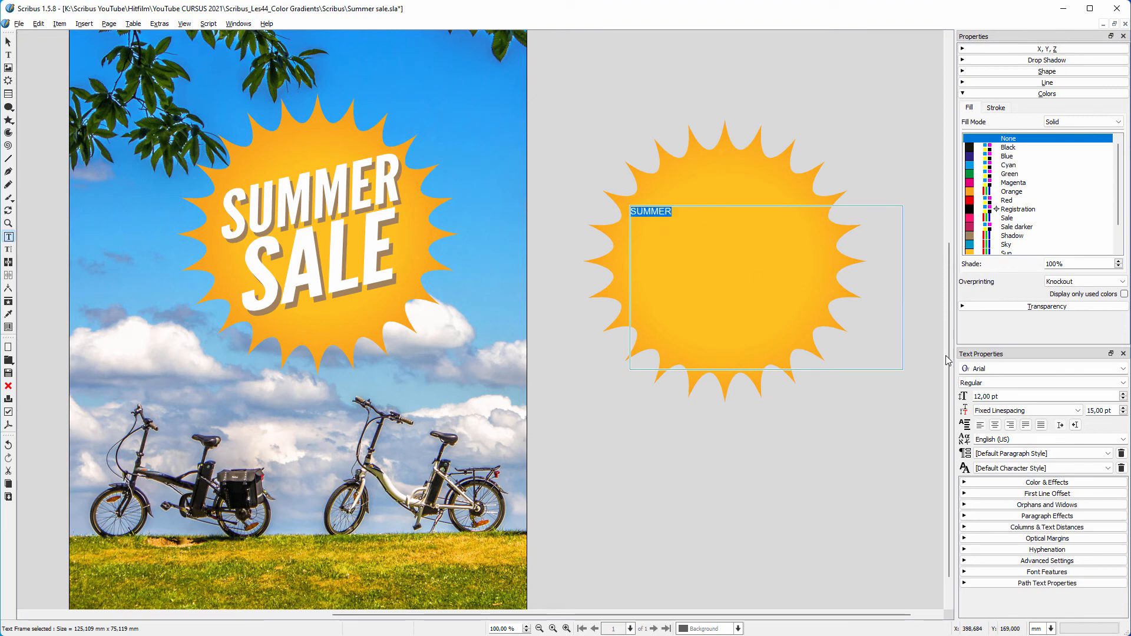
type("League Gothic")
key("Return")
left_click(1005, 383)
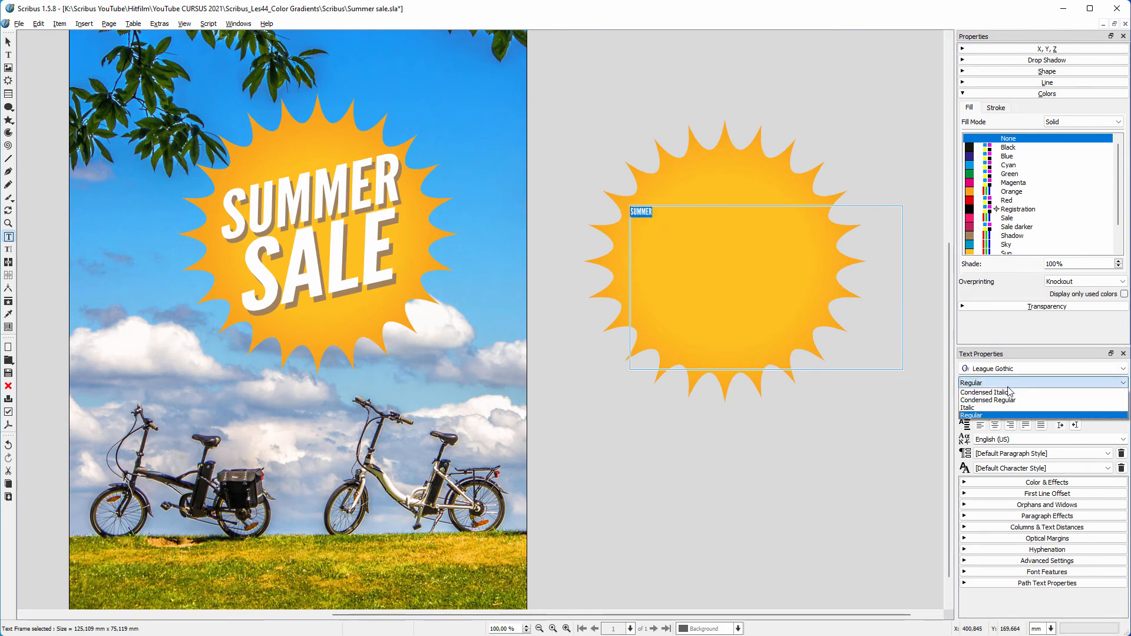
left_click(1001, 414)
key("Down")
key("Tab")
type("100")
key("Return")
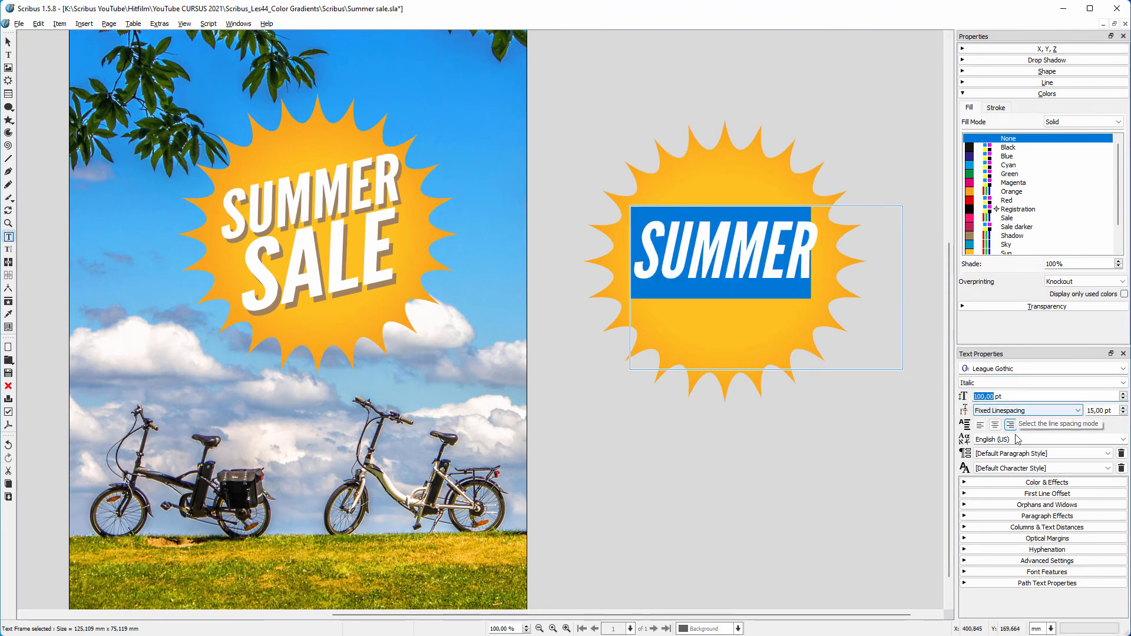
Set the SUMMER text's fill colour to Shadow.
left_click(1046, 482)
left_click(1021, 496)
scroll(1016, 526, "down", 2)
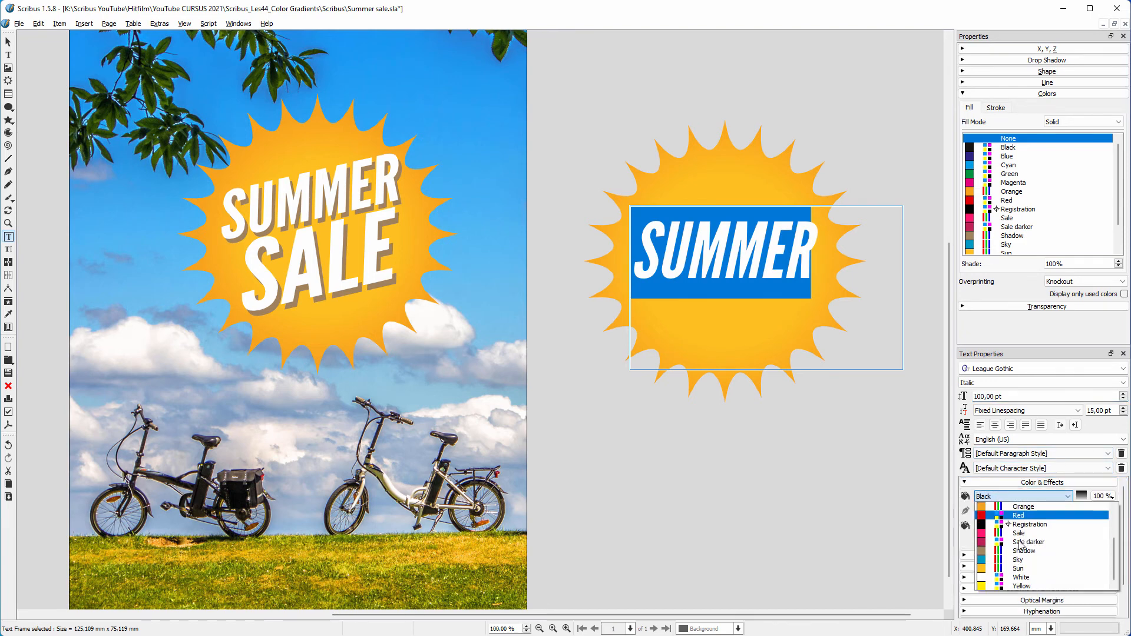
left_click(1019, 551)
Reduce the SUMMER text's character height scaling to 80 % and leave text editing.
left_click_drag(1122, 553, 1120, 583)
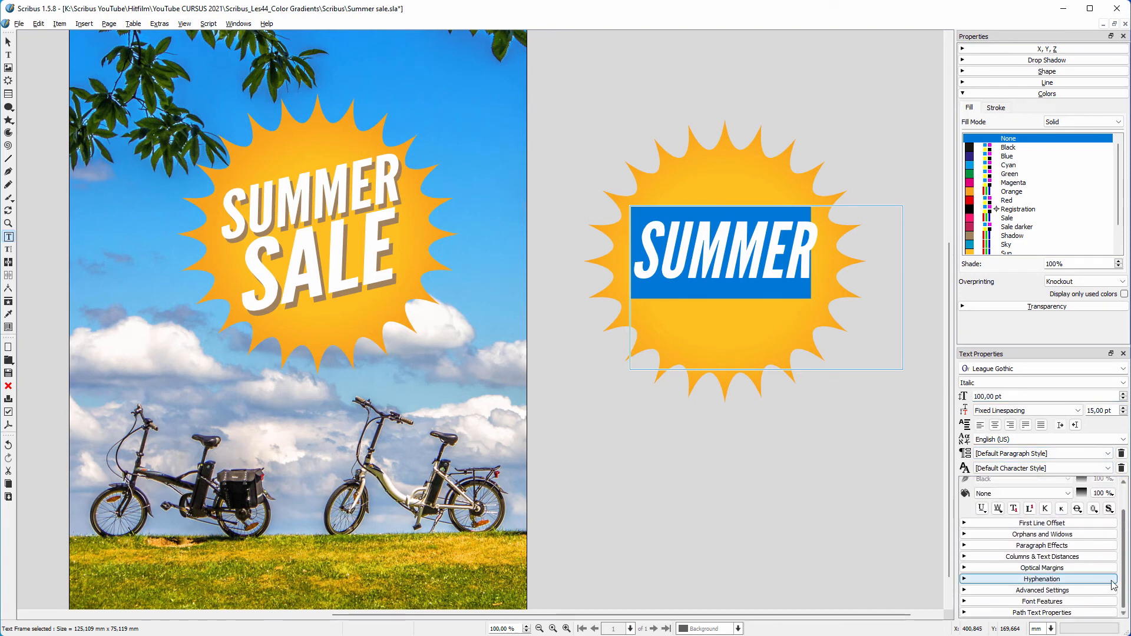
left_click(1043, 590)
scroll(1093, 577, "down", 2)
scroll(1054, 560, "down", 10)
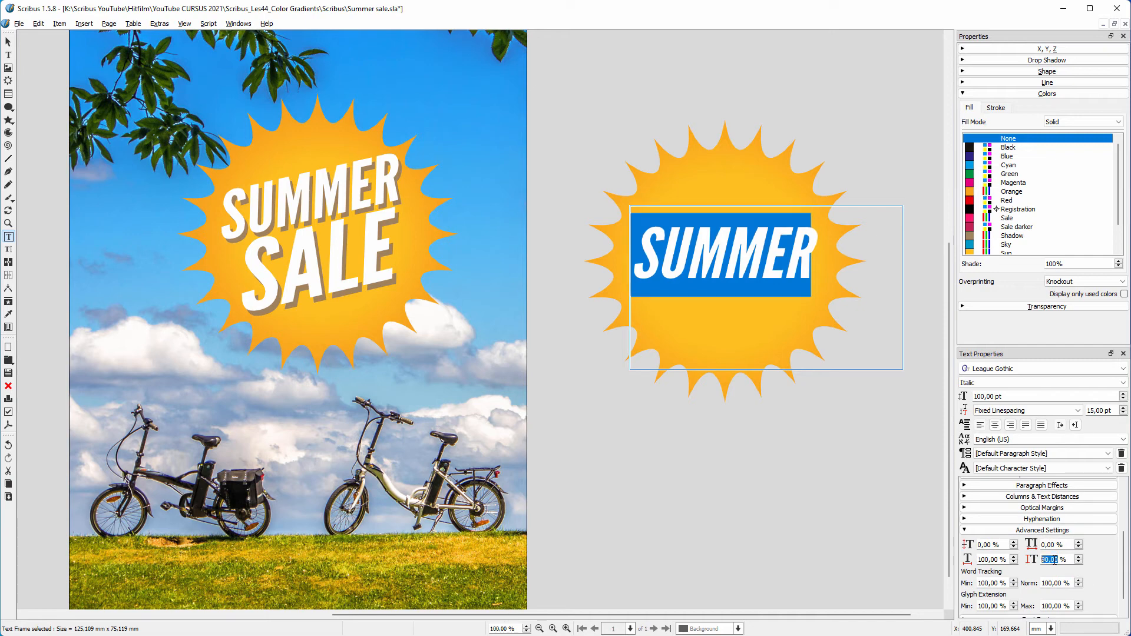
scroll(1055, 560, "down", 10)
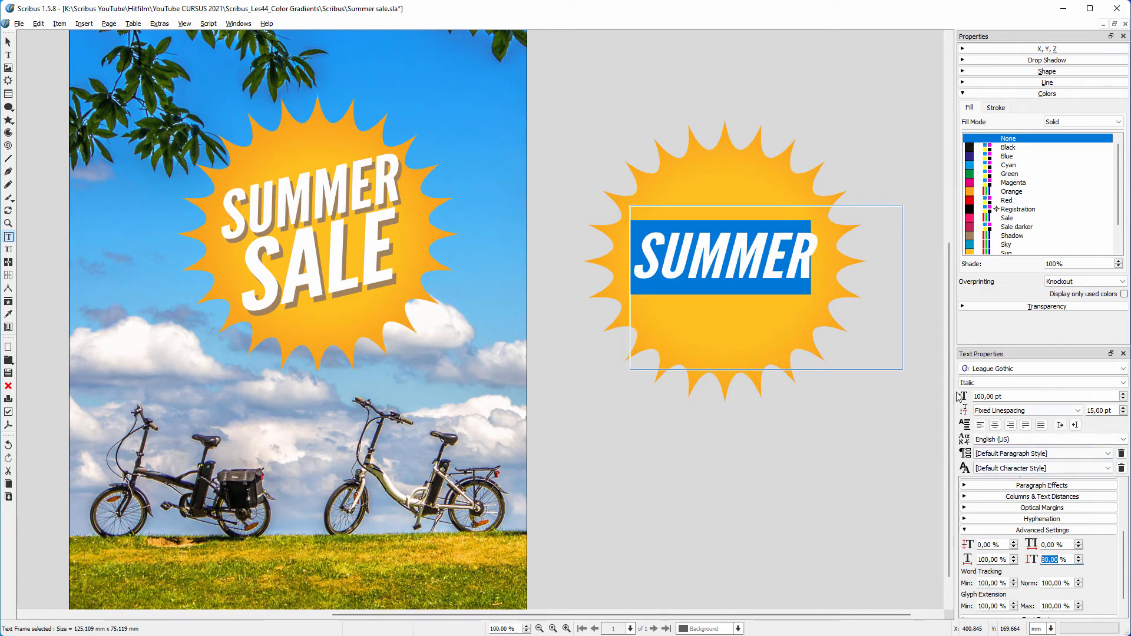
left_click(912, 324)
Rotate the SUMMER text frame by 13°.
left_click(837, 273)
left_click(1005, 50)
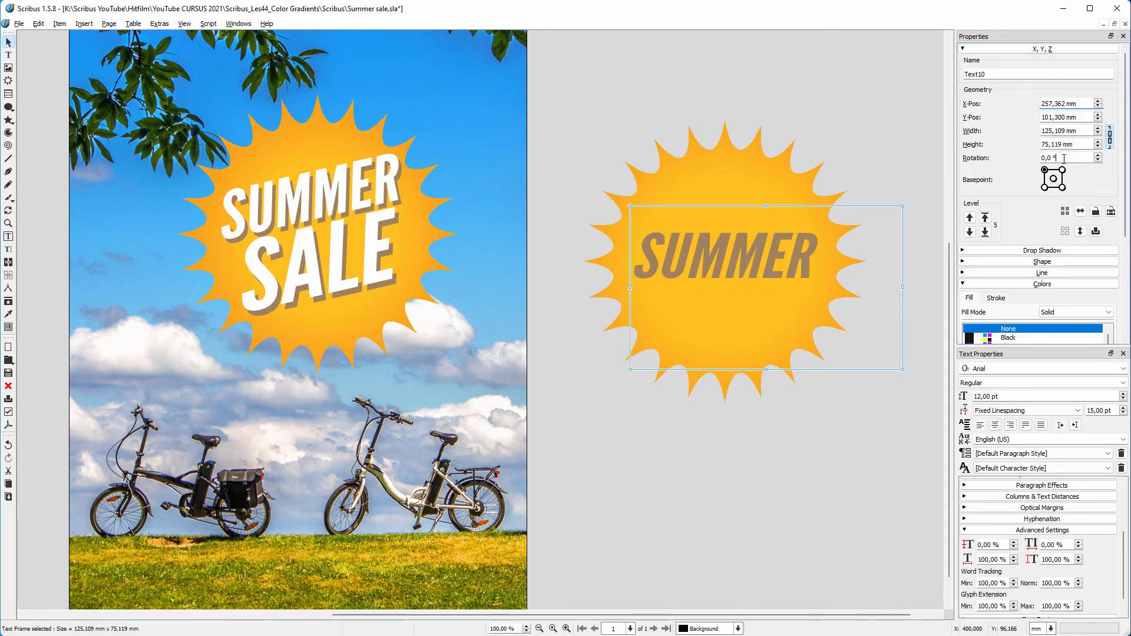
left_click(1071, 157)
type("13")
key("Return")
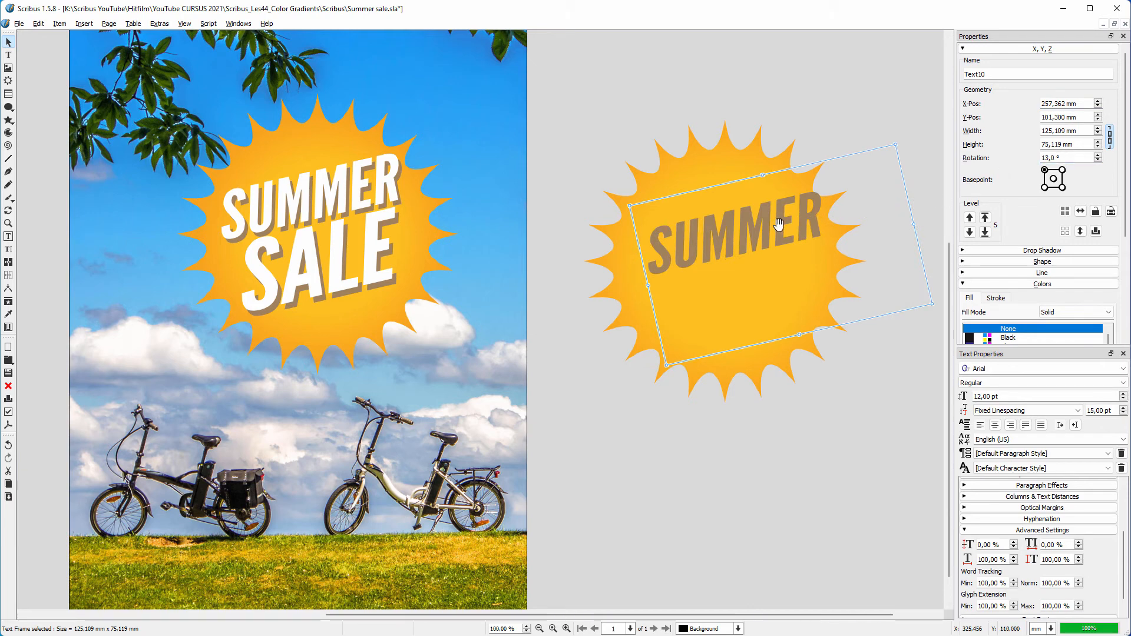
Paste a copy of the SUMMER frame in place, colour its text White, and nudge it 3 mm up to reveal the shadow.
key("ctrl+v")
left_click_drag(986, 347, 1017, 207)
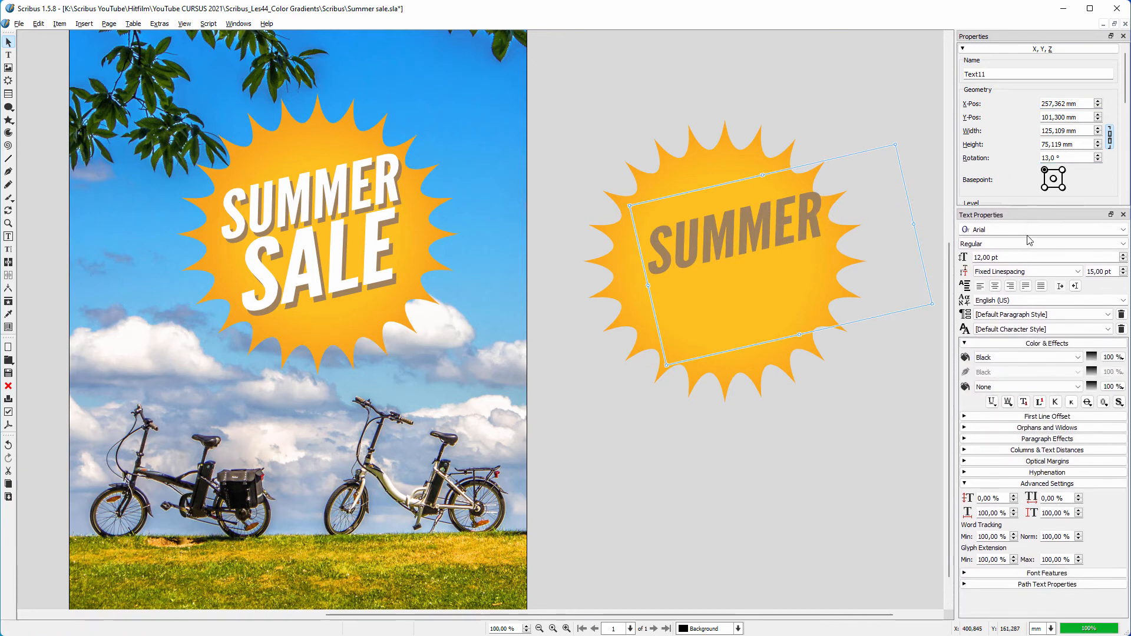
left_click(1024, 358)
scroll(1001, 412, "down", 3)
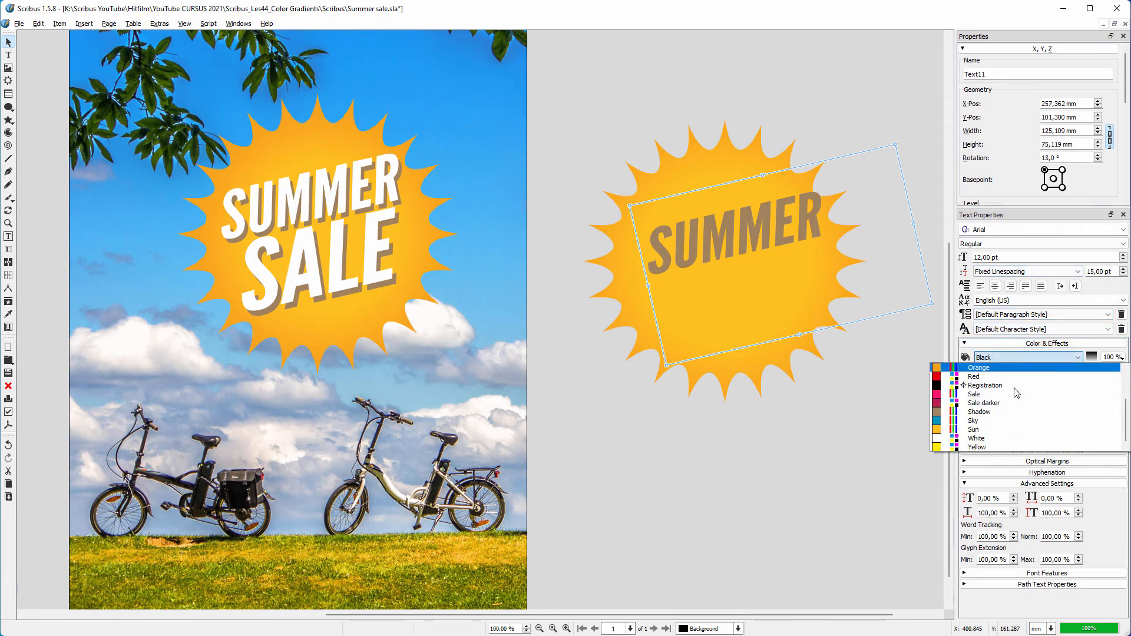
left_click(977, 438)
key("Up")
key("Up")
key("Up")
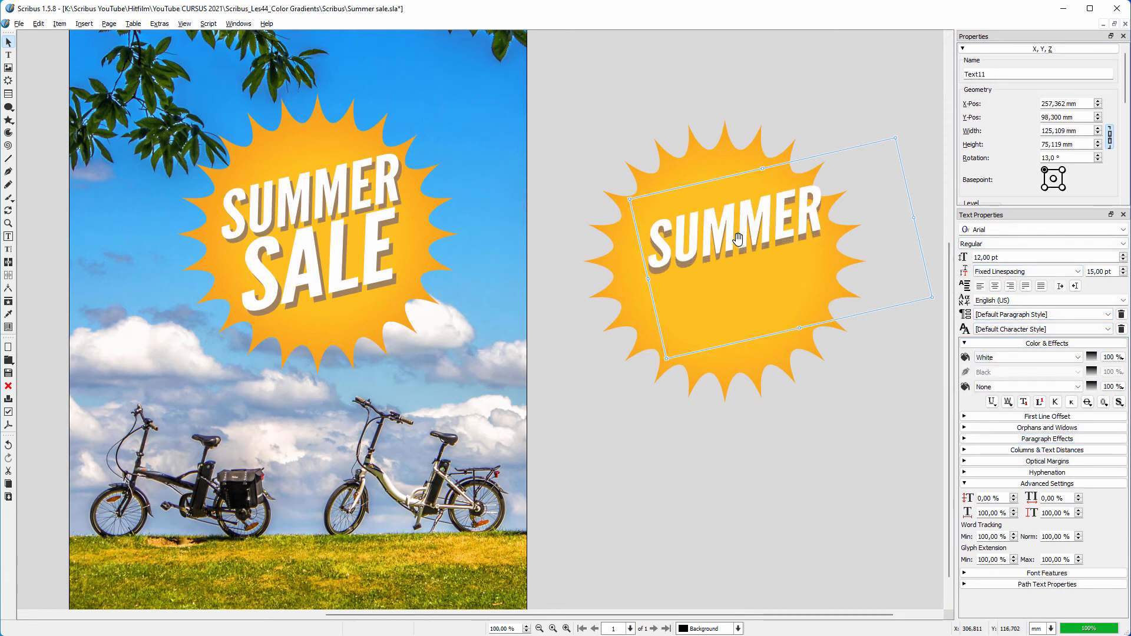
Paste another copy of the white SUMMER frame, place it about 35 mm below the first, and select the upper white text.
key("ctrl+v")
left_click_drag(737, 238, 741, 312)
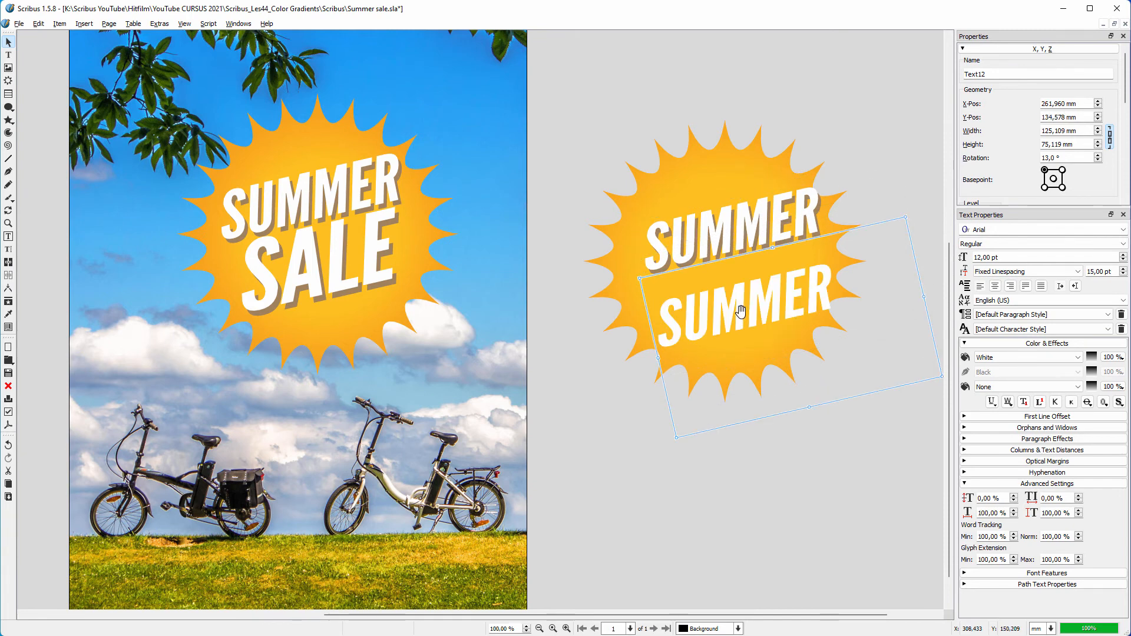
left_click(723, 219)
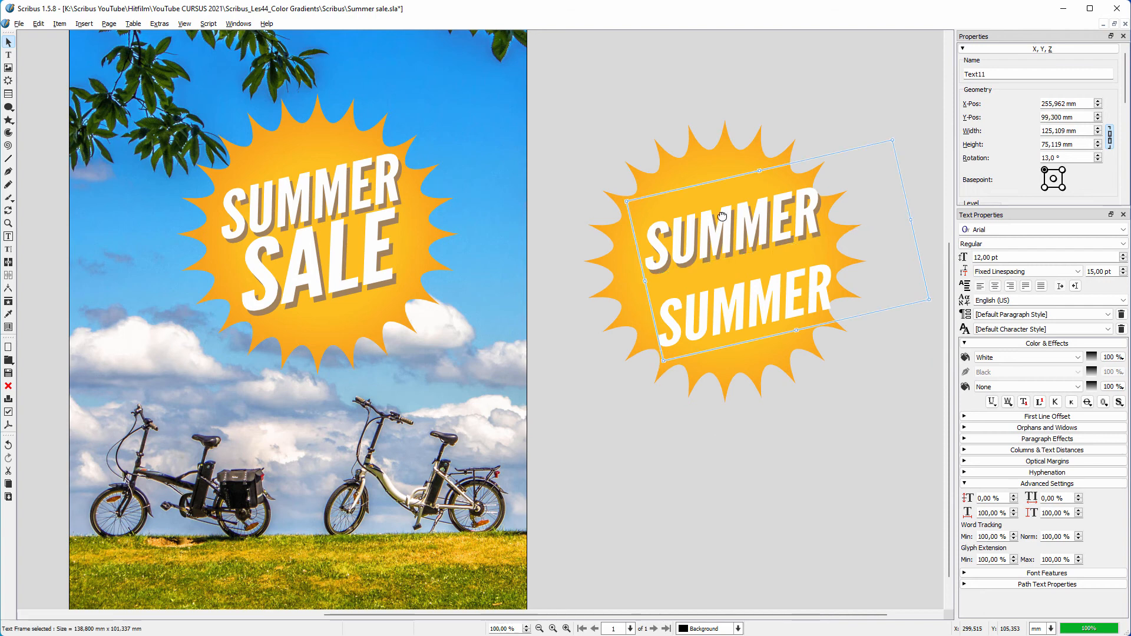
Group the upper white SUMMER text frame with the shadow frame beneath it.
left_click(722, 216)
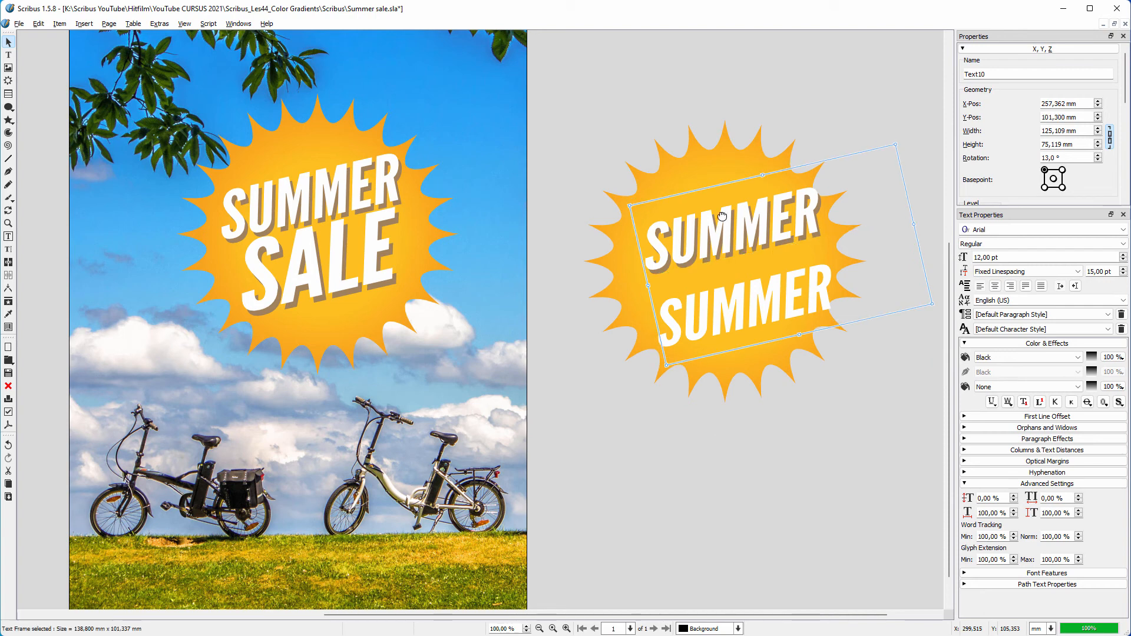
left_click(722, 217, "shift")
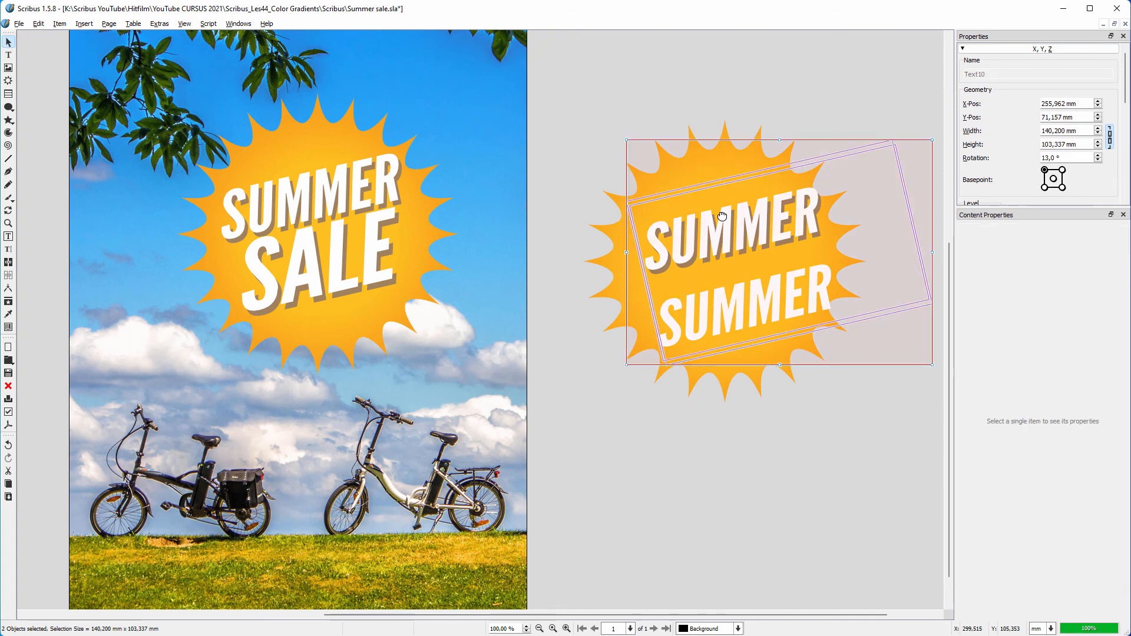
right_click(722, 216)
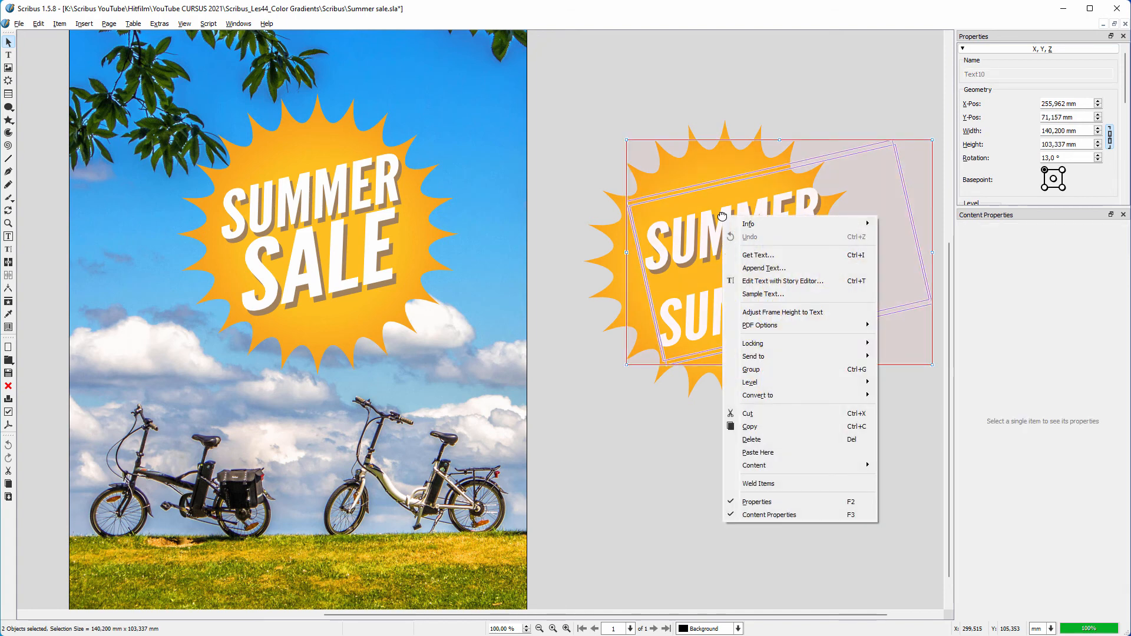
left_click(768, 371)
Replace the text in the lower white SUMMER frame with SALE.
double_click(748, 319)
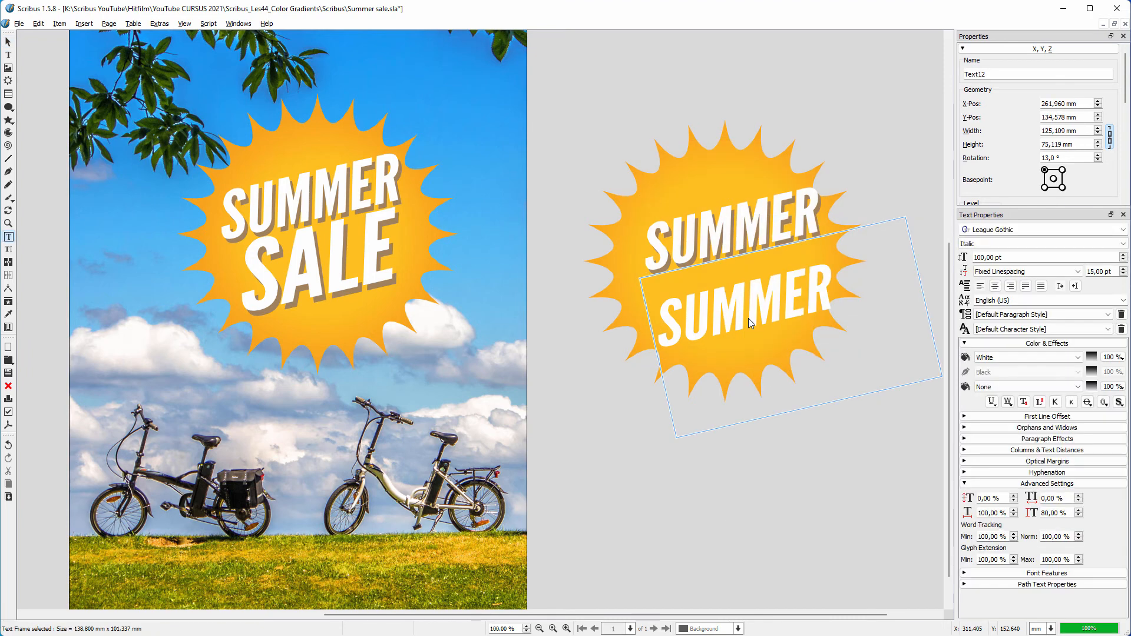
key("ctrl+a")
type("S")
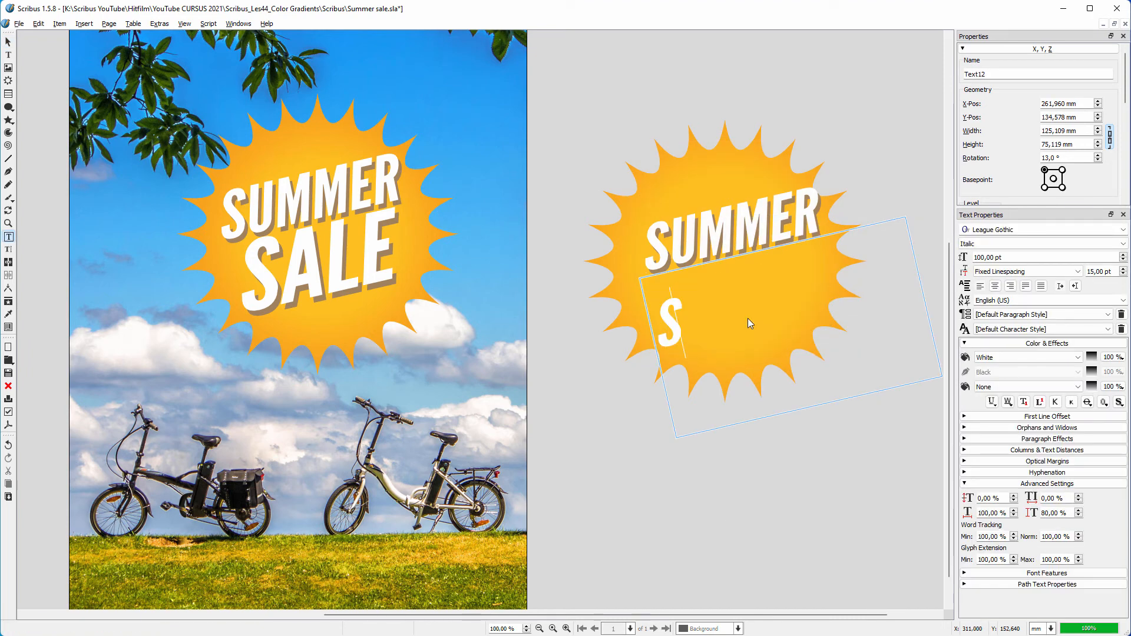
type("ALE")
Colour the SALE text Shadow, set its font size to 150 pt, and leave text editing.
left_click_drag(754, 321, 654, 328)
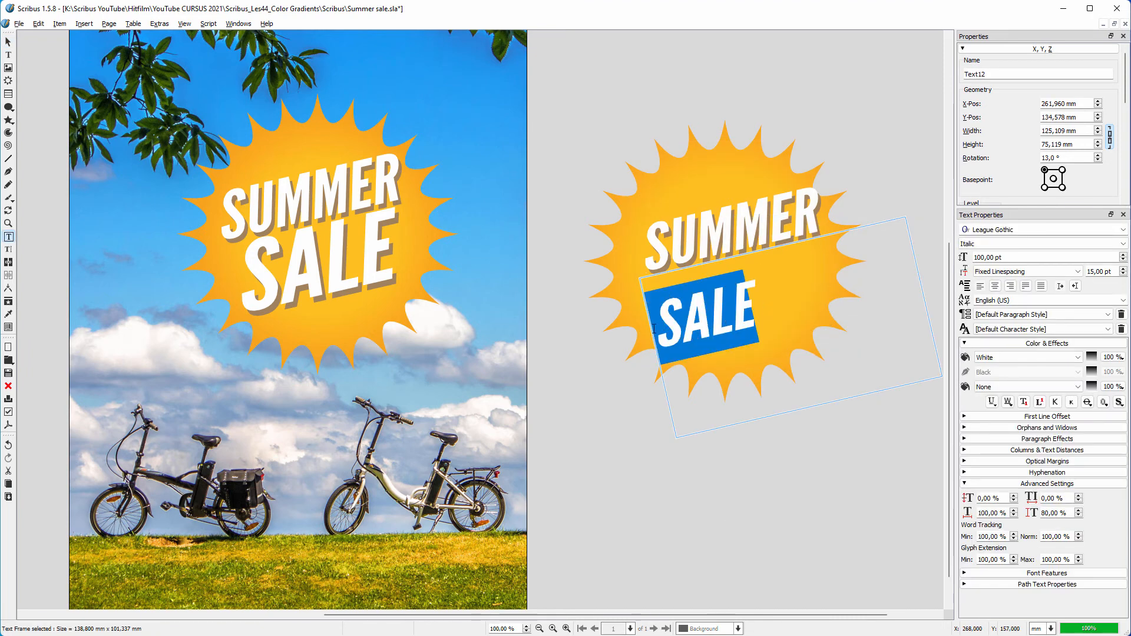
left_click(999, 359)
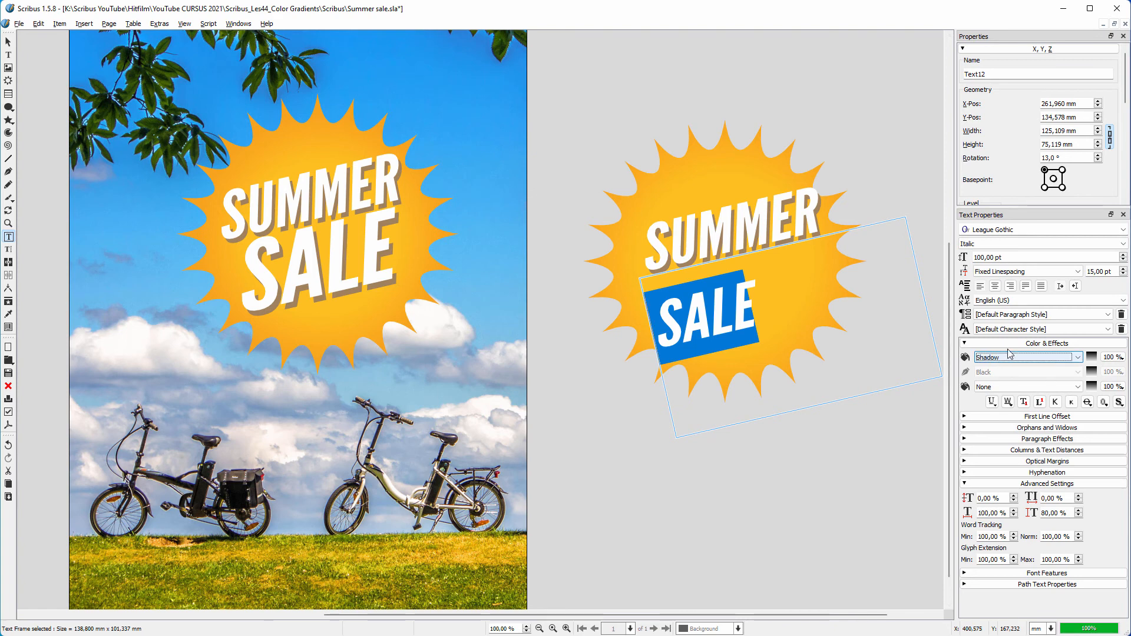
triple_click(1006, 259)
type("150")
key("Return")
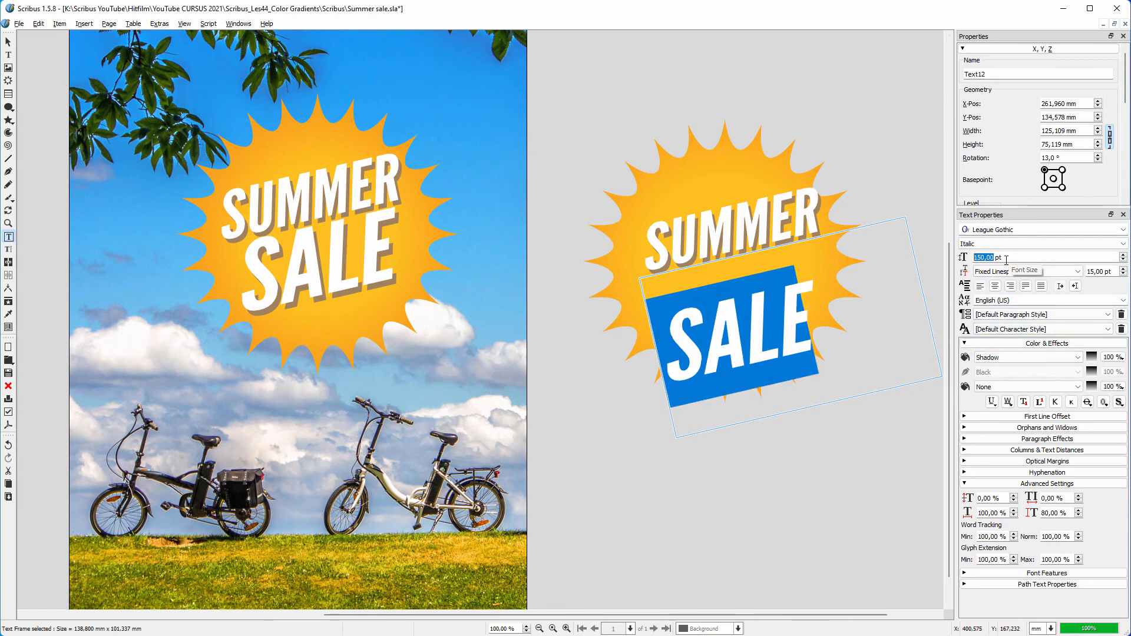
left_click(931, 278)
Move the SALE frame about 16 mm up, then paste a copy in place with its text coloured White.
left_click_drag(738, 354, 739, 320)
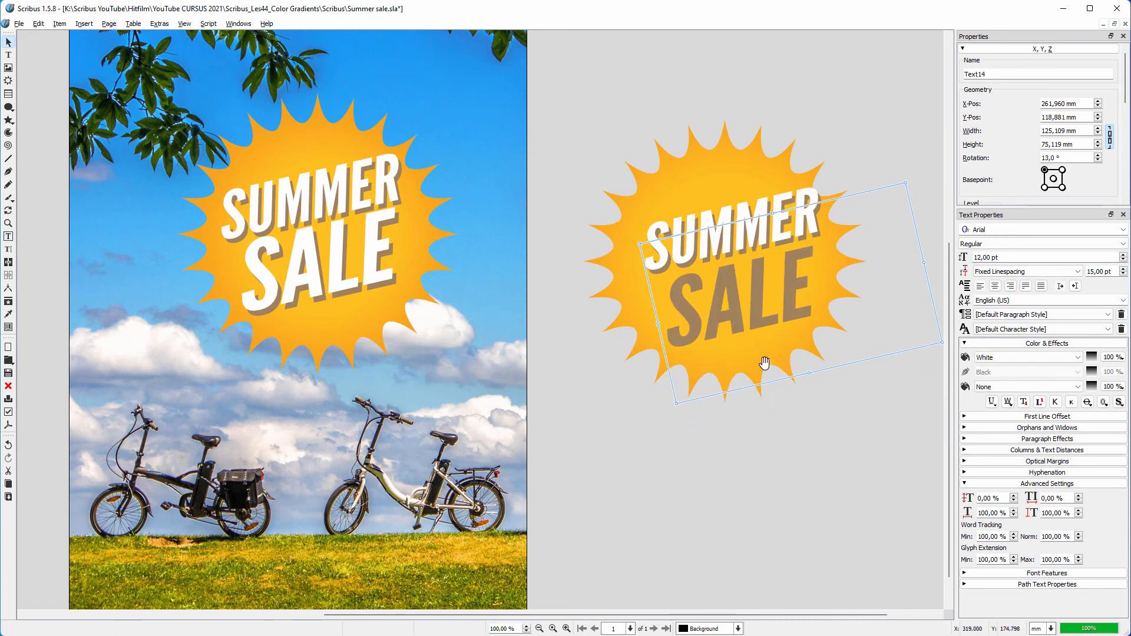
double_click(751, 317)
key("ctrl+a")
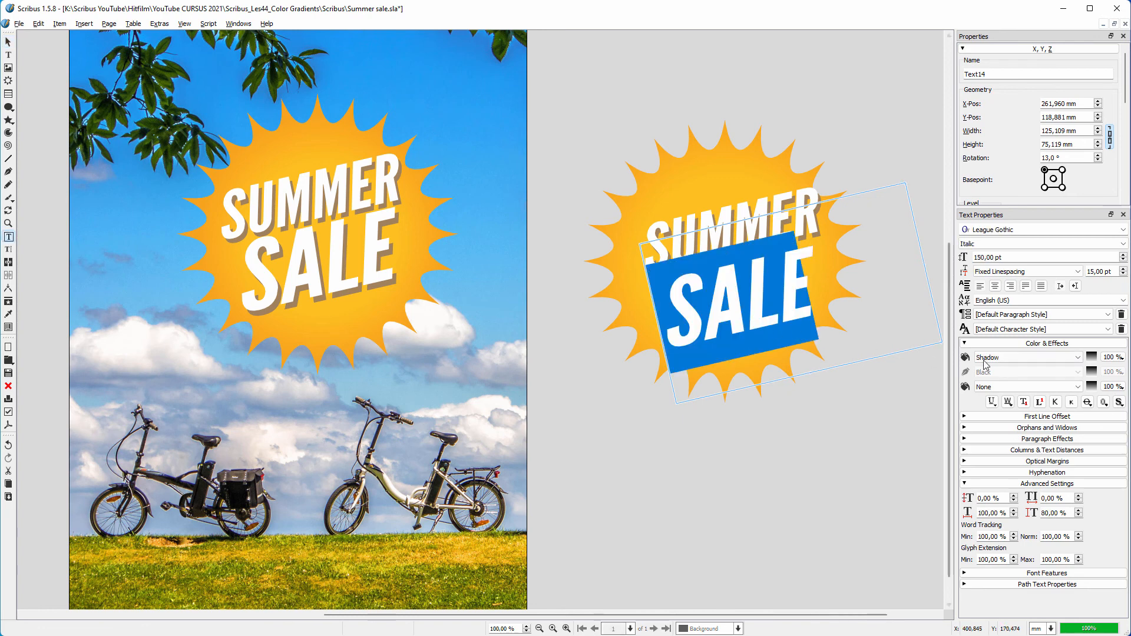
scroll(1018, 360, "down", 1)
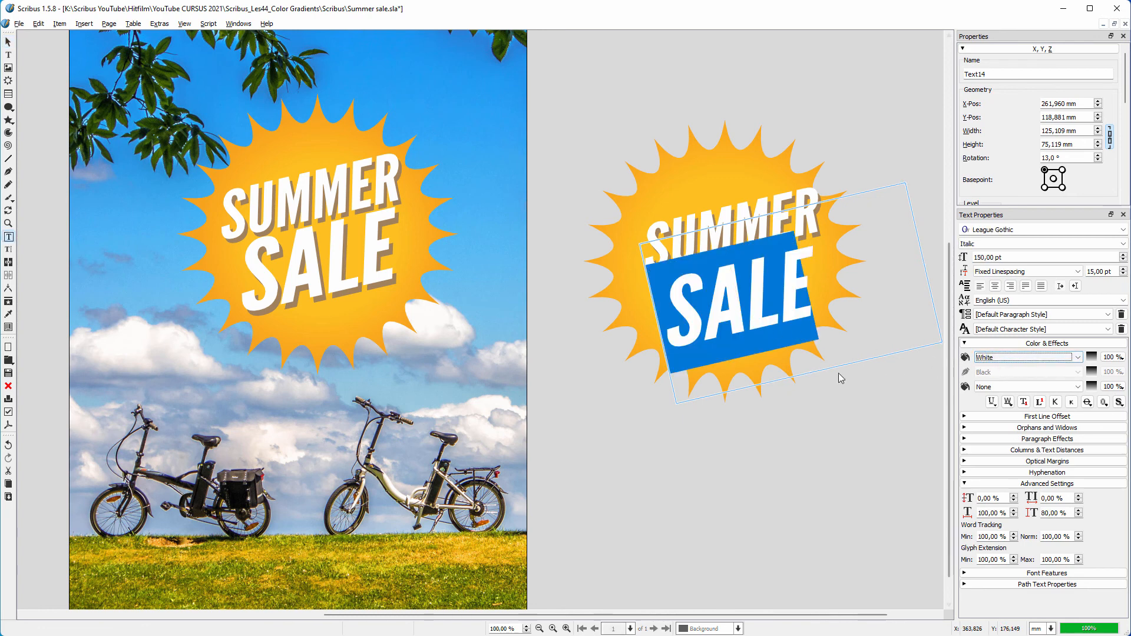
left_click(625, 404)
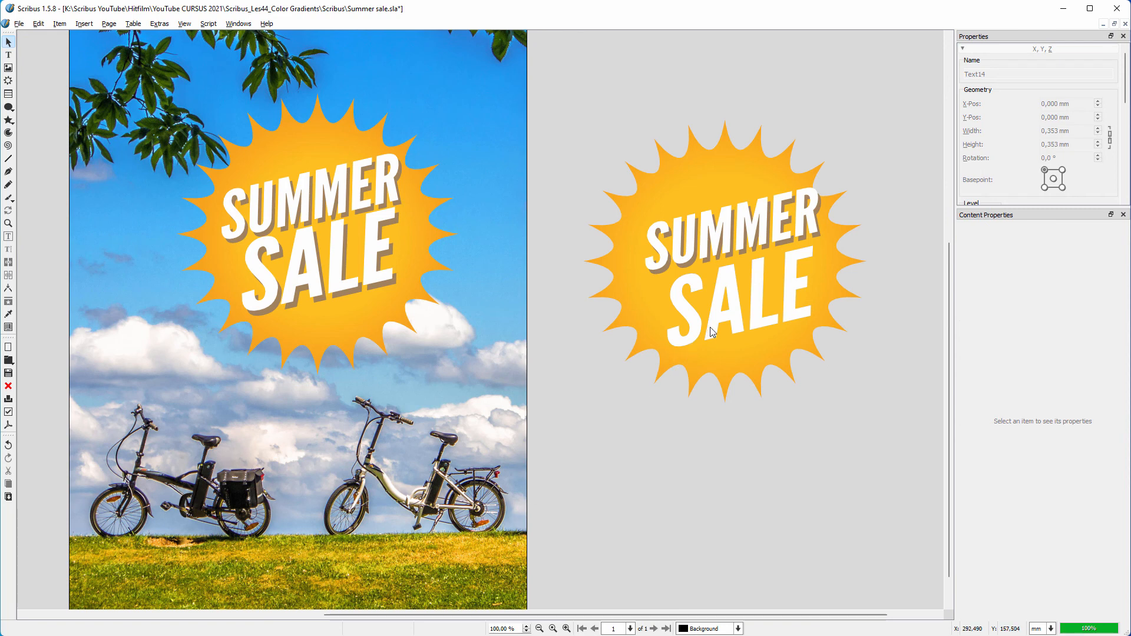
Nudge the white SALE frame about 3 mm up and 2 mm left, and group it with its shadow frame.
left_click(726, 318)
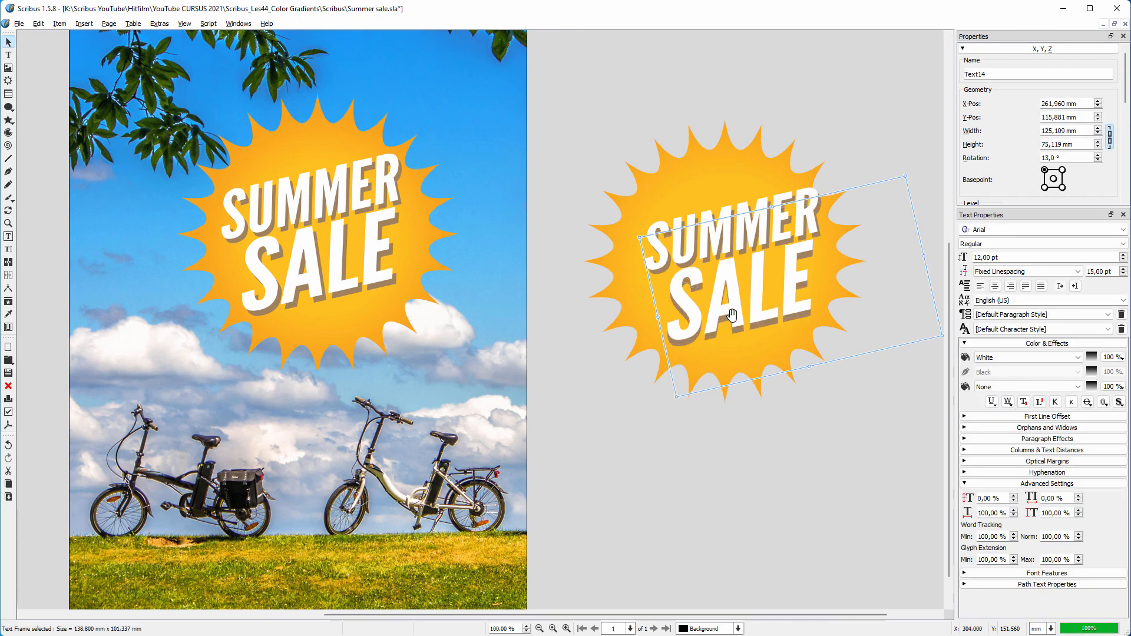
left_click_drag(731, 315, 731, 315)
left_click(732, 316)
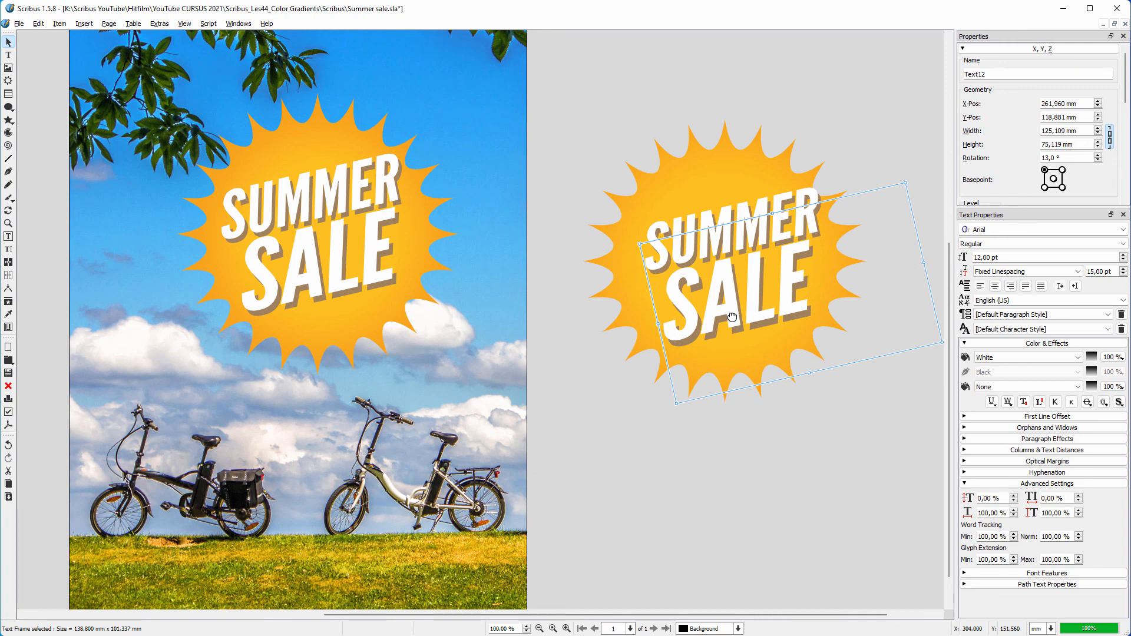
left_click(731, 317, "shift")
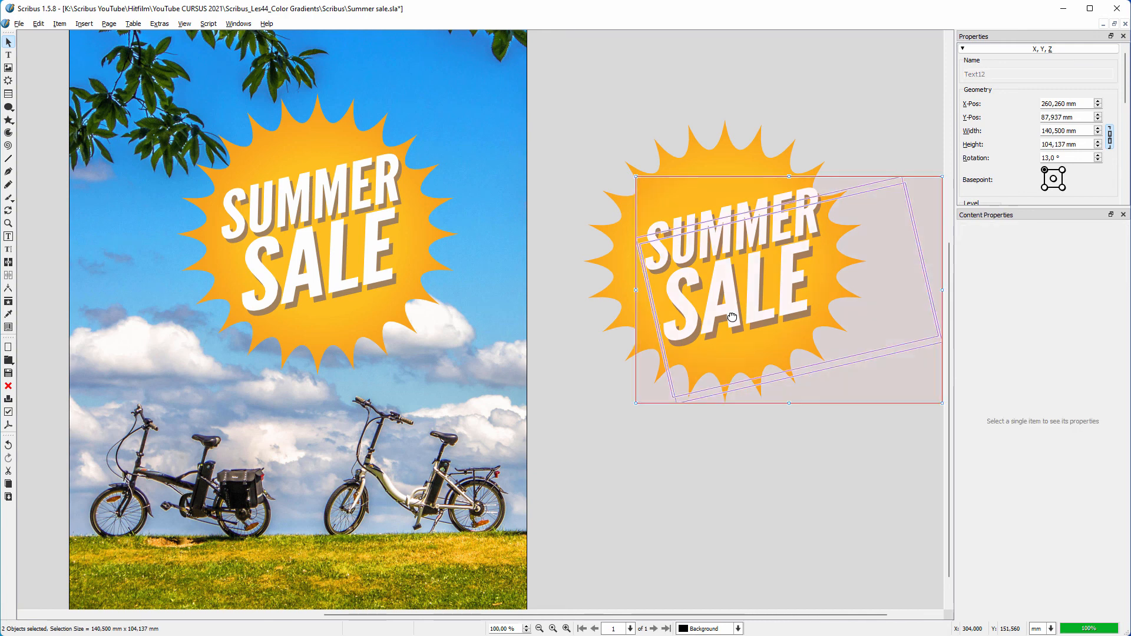
right_click(732, 316)
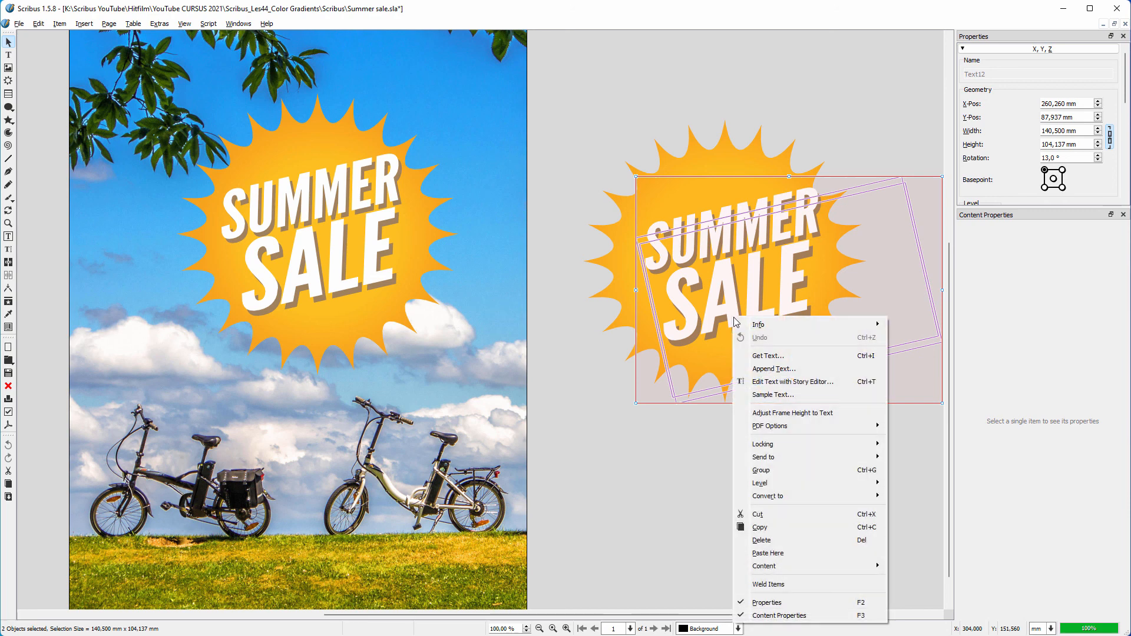
left_click(785, 469)
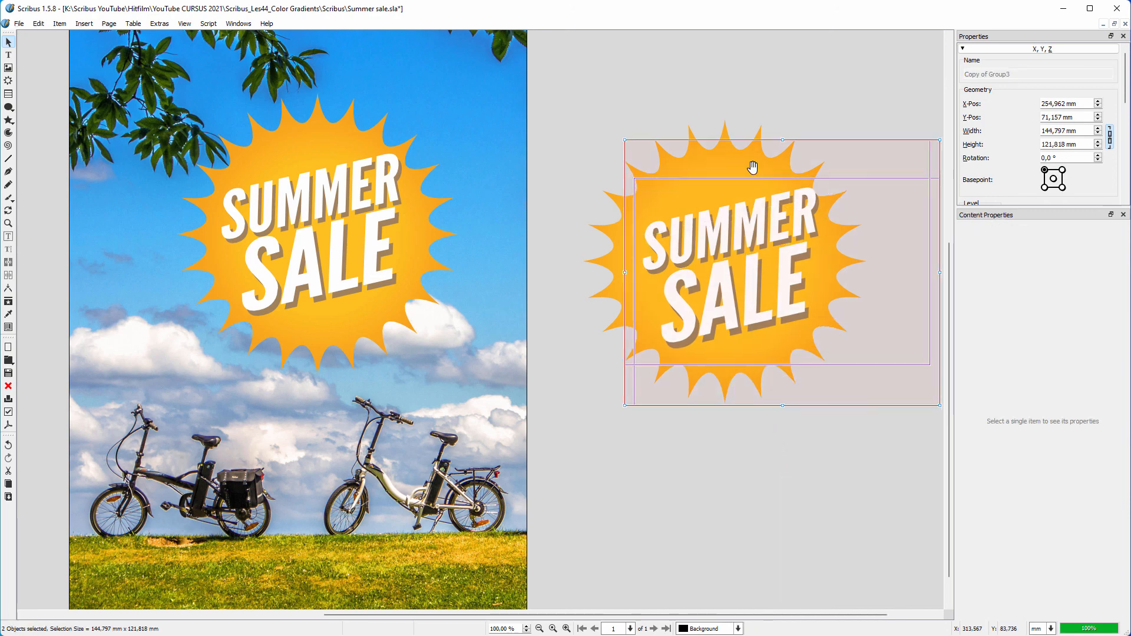
Group the SUMMER SALE lettering, shifted about 5 mm left, with the sunburst and scale the group down to about 109 × 89 mm.
left_click_drag(683, 57, 736, 299)
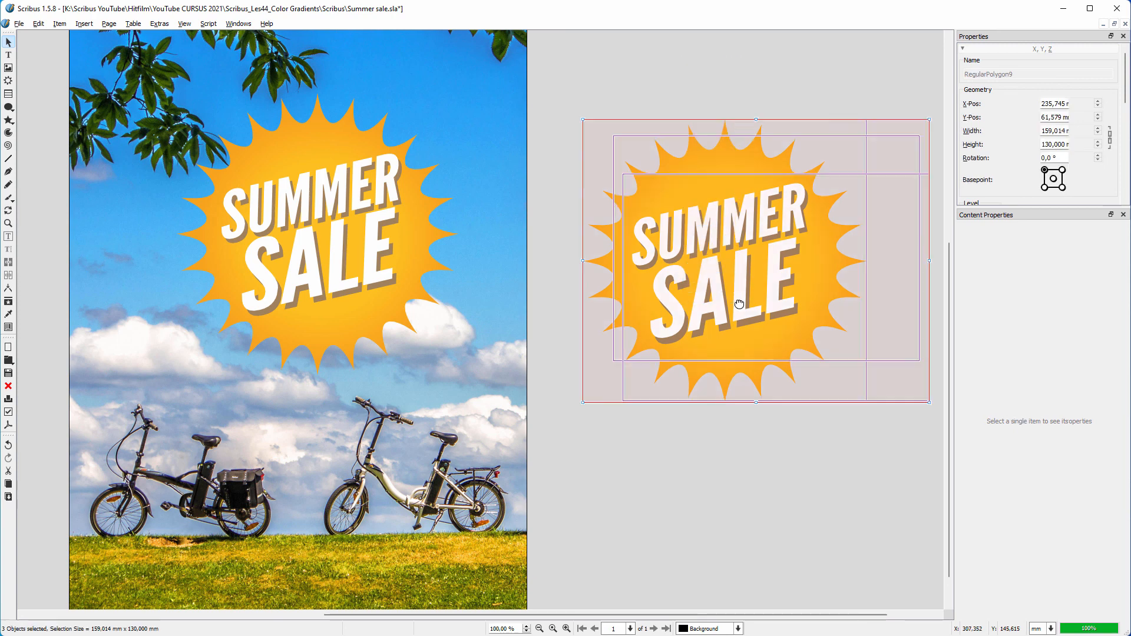
right_click(740, 268)
left_click(773, 319)
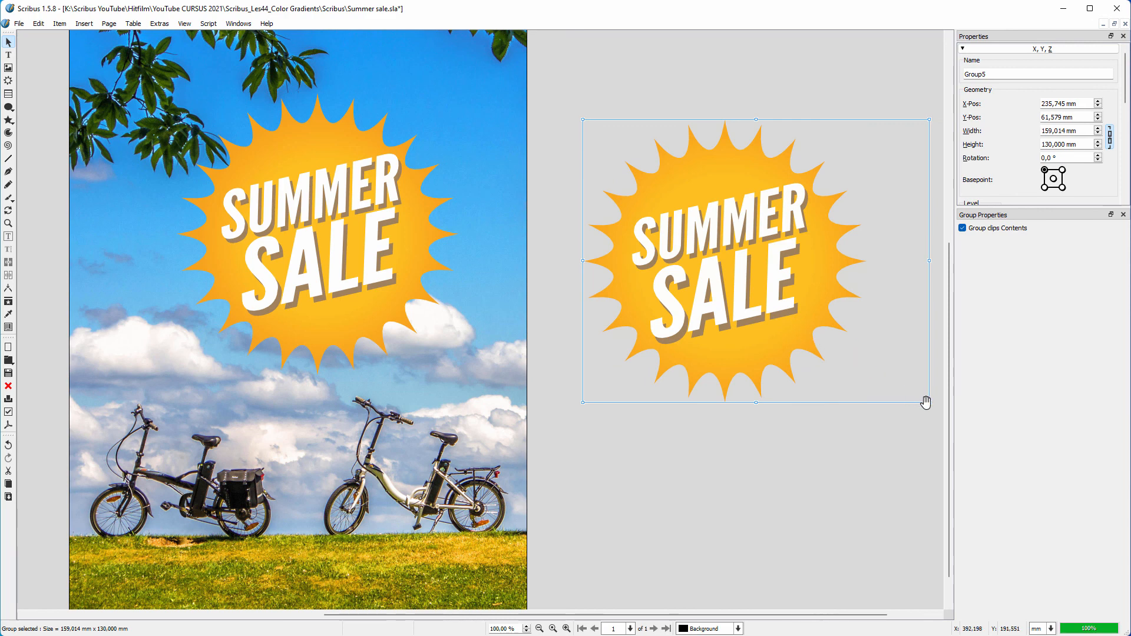
left_click_drag(929, 404, 825, 318)
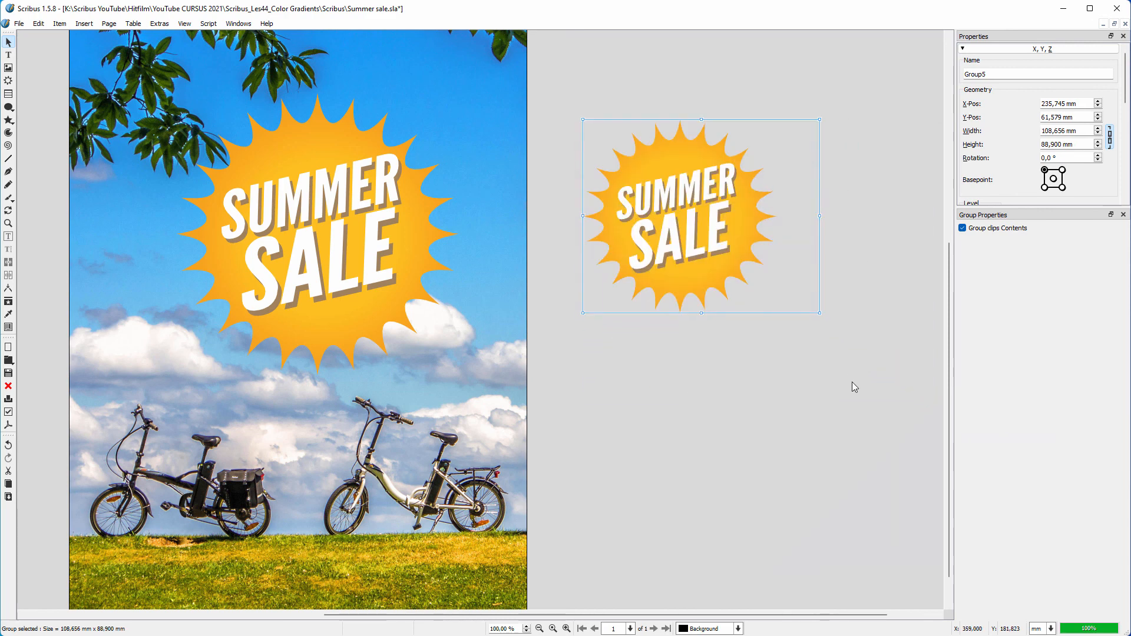